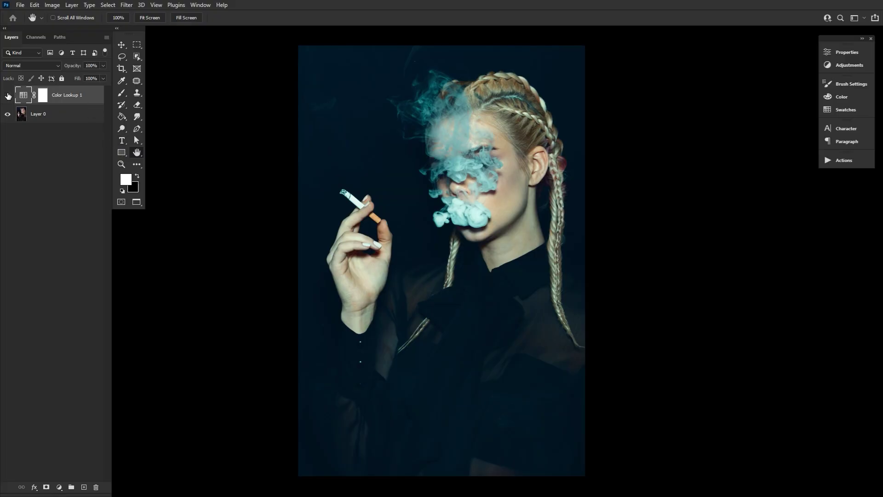
Step: Compare the portrait with and without the teal grade, then delete Color Lookup 1
left_click(8, 96)
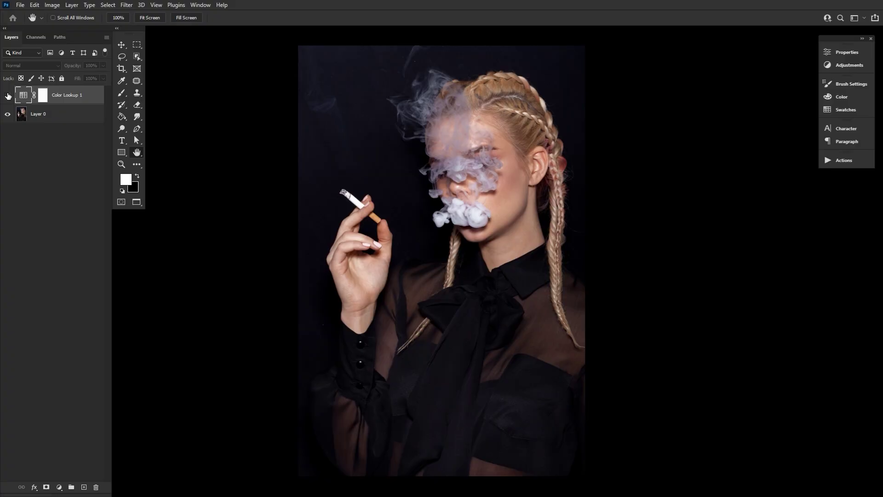
left_click(7, 95)
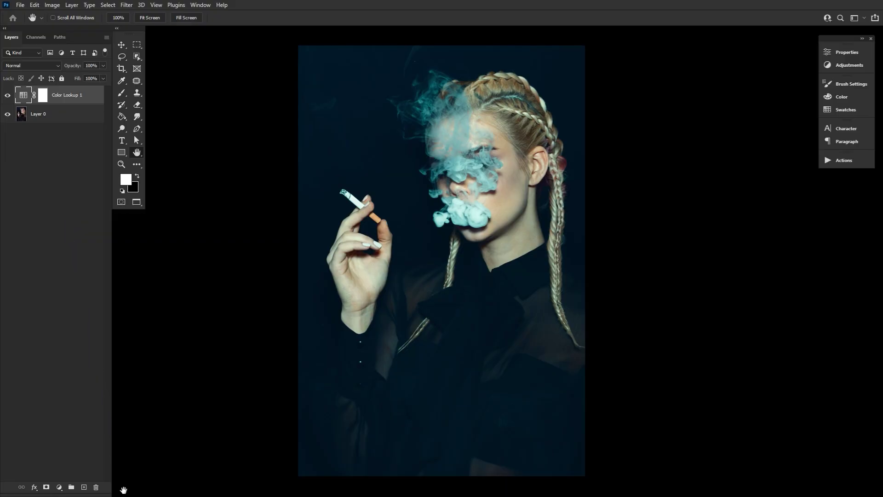
left_click(96, 488)
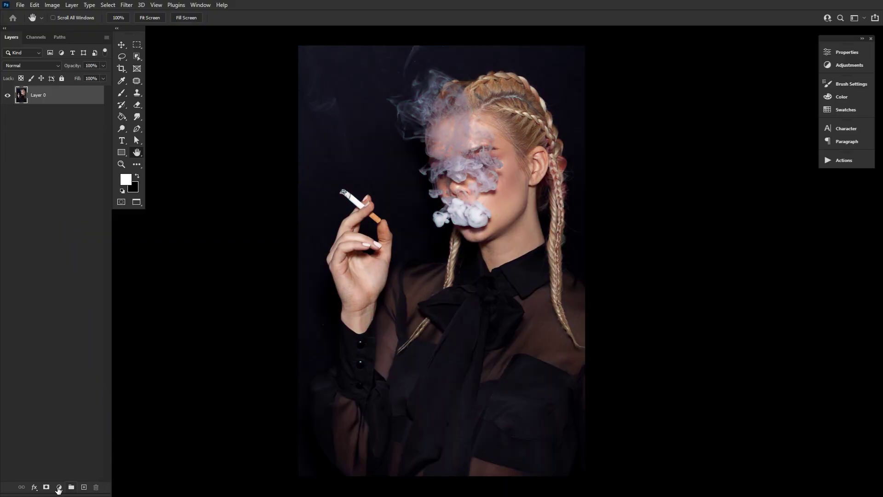
Step: Show the Adjustments panel and add a new, empty Color Lookup adjustment layer
left_click(59, 487)
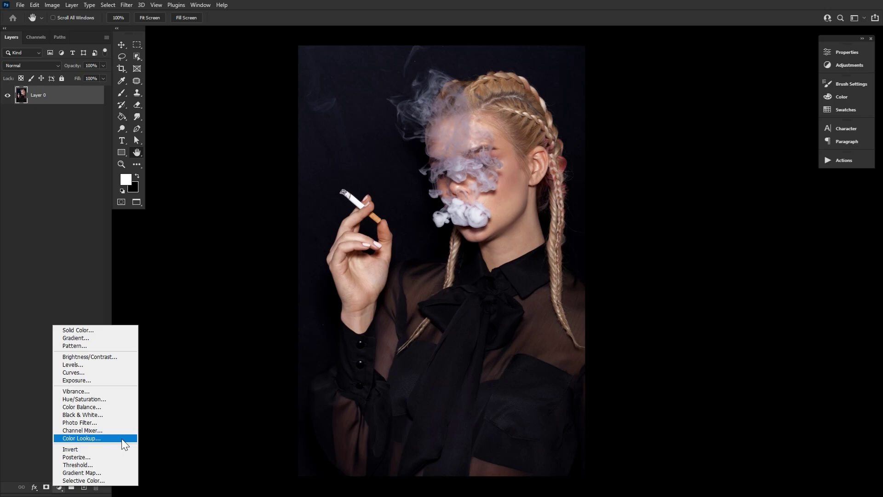
left_click(196, 5)
left_click(199, 3)
left_click(230, 72)
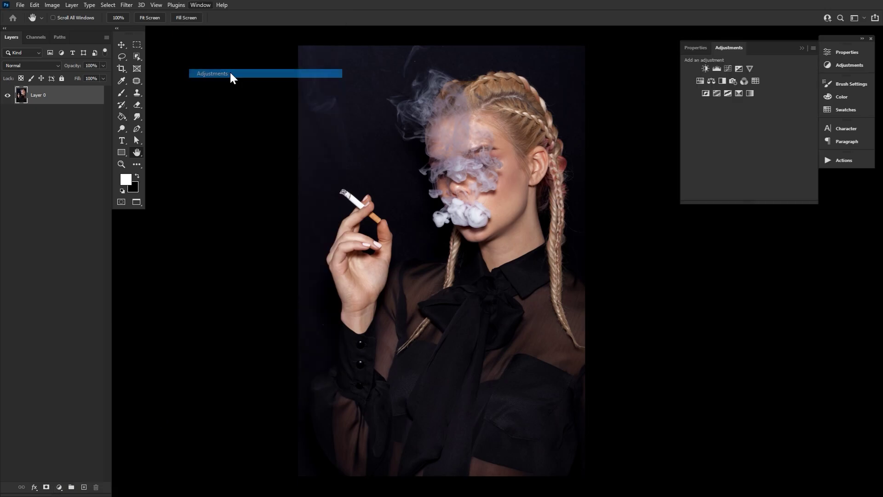
left_click(756, 82)
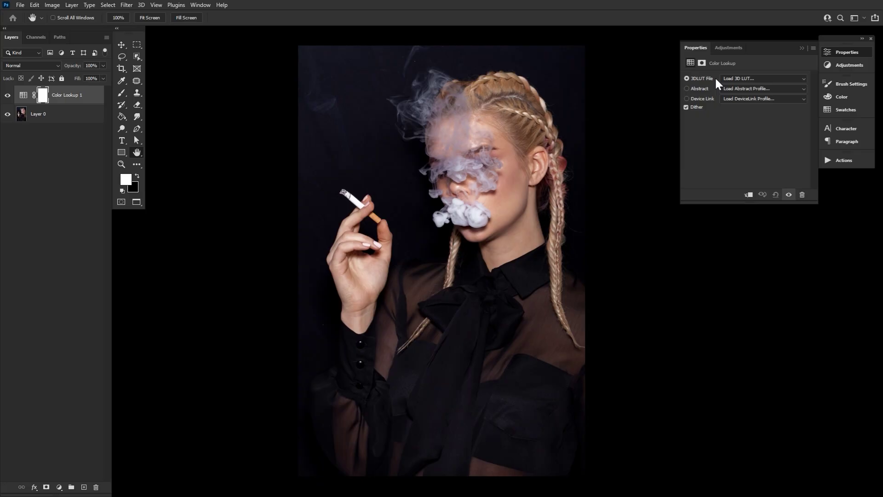
Step: Browse the 3DLUT File, Abstract and Device Link choices without picking any
left_click(731, 79)
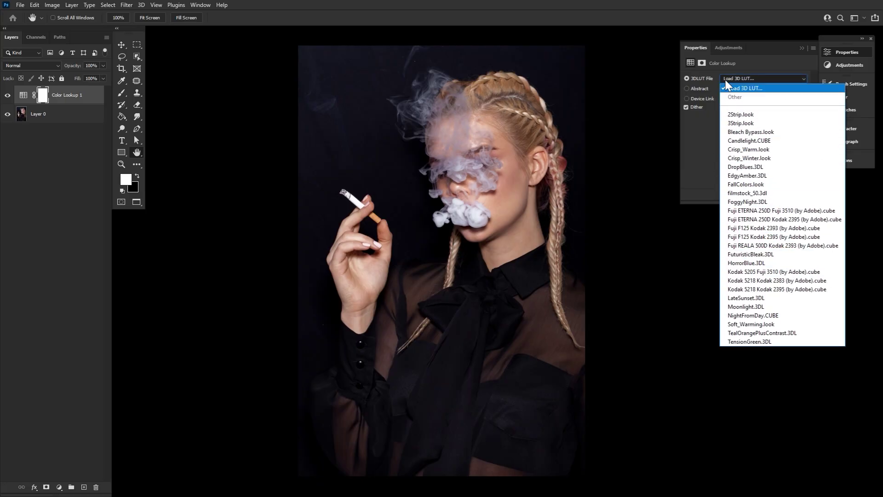
left_click(725, 80)
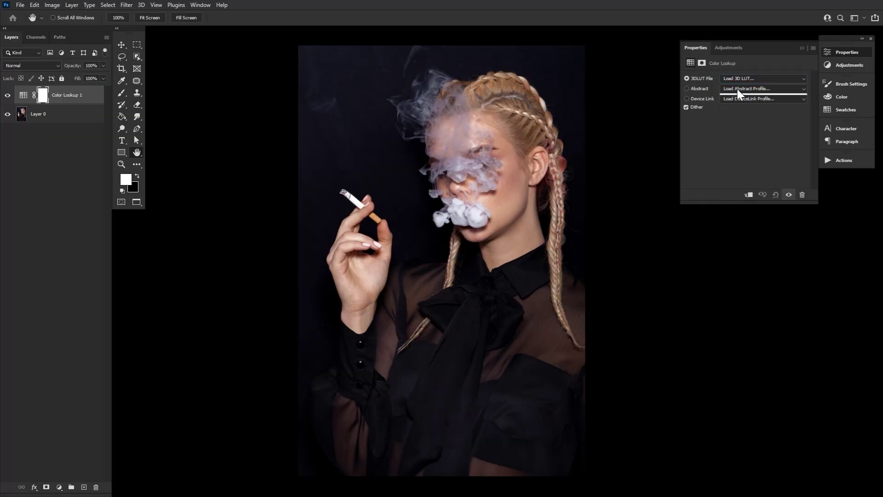
left_click(732, 90)
left_click(738, 95)
left_click(739, 98)
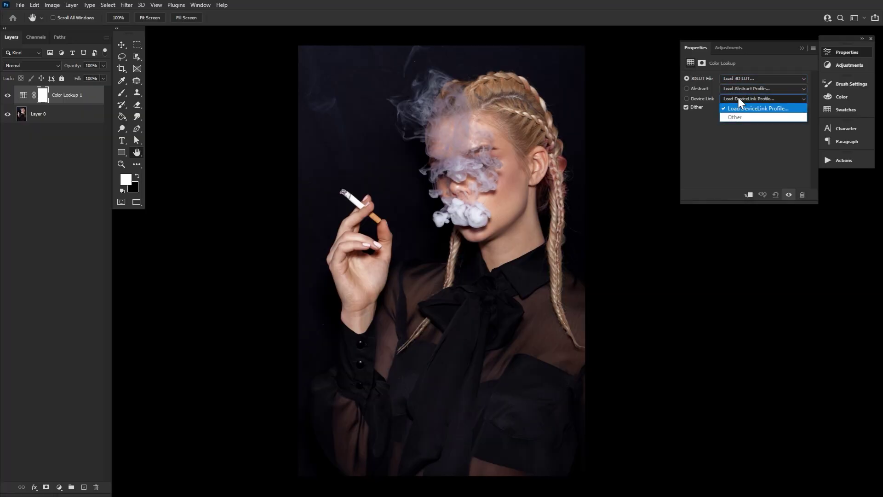
left_click(739, 98)
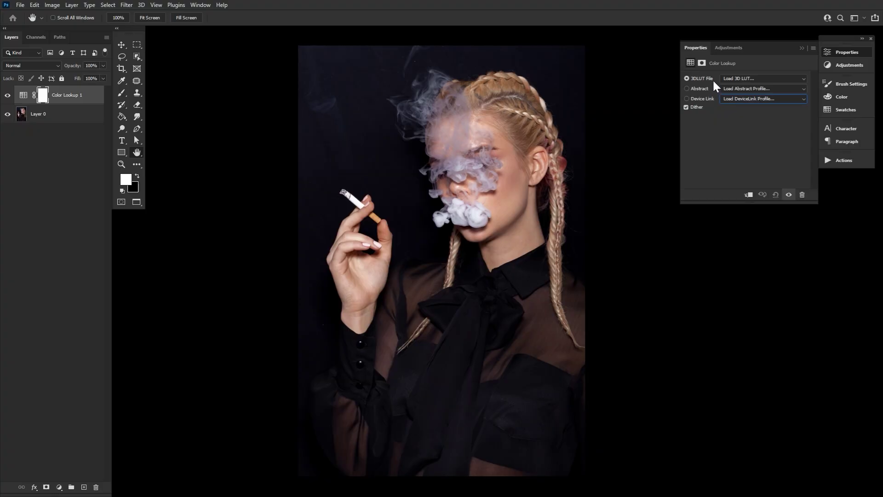
Step: Apply 2Strip.look, then preview LUTs from Candlelight through TensionGreen and back to Soft_Warming
left_click(725, 79)
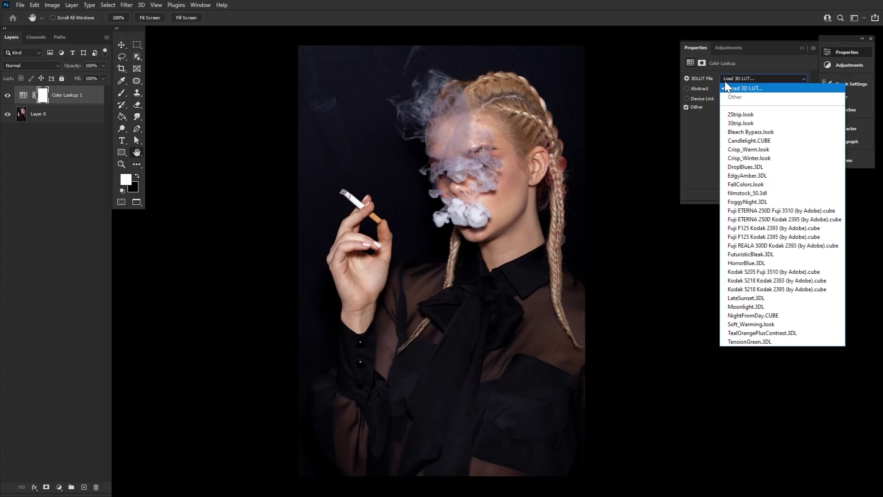
left_click(744, 113)
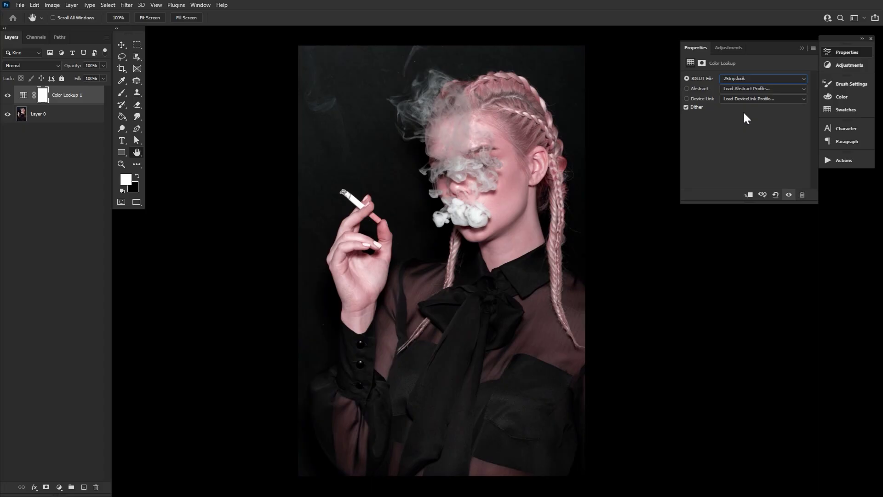
key("Down")
key("Down")
key("Down")
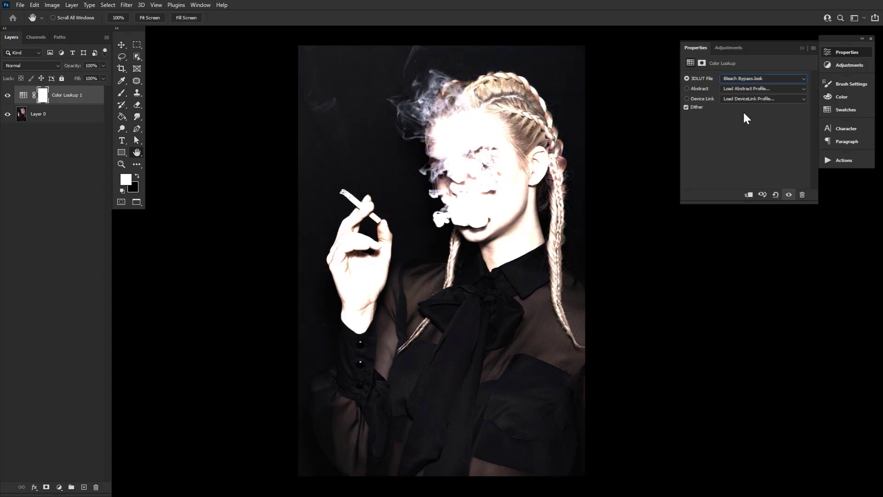
key("Down")
key("Down")
key("Down")
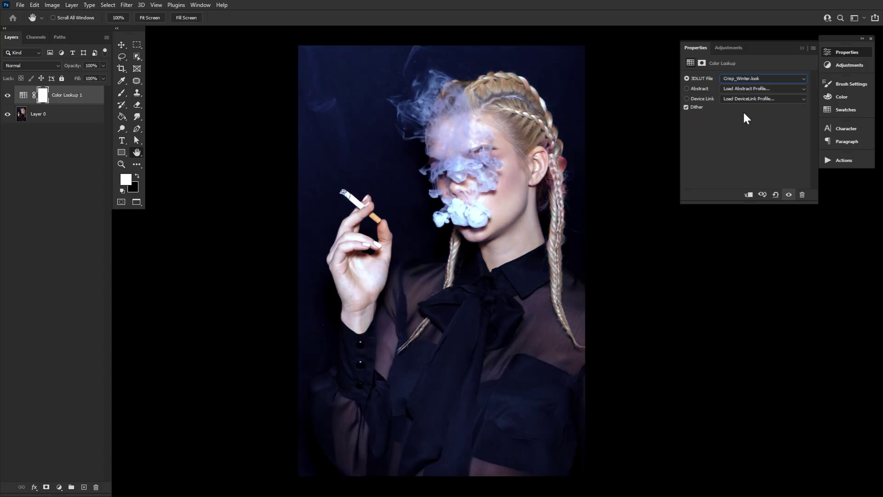
key("Down")
key("Down")
key("Down")
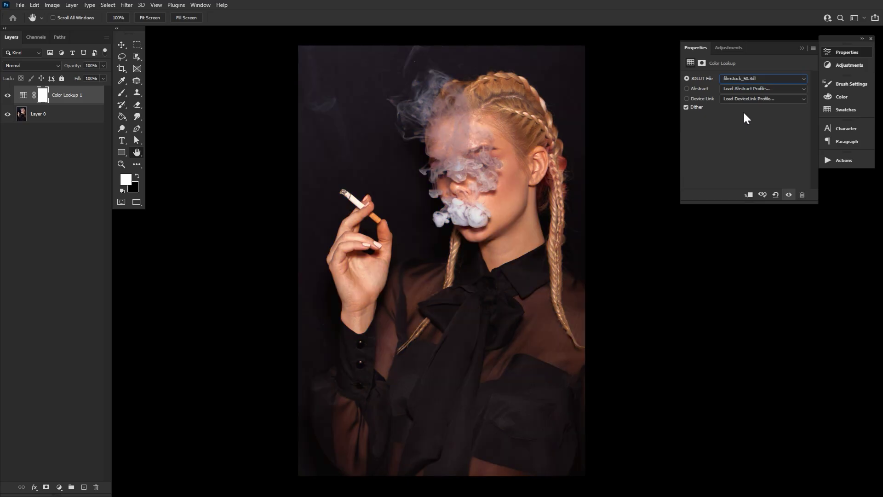
key("Down")
key("Down")
key("Down")
key("Down")
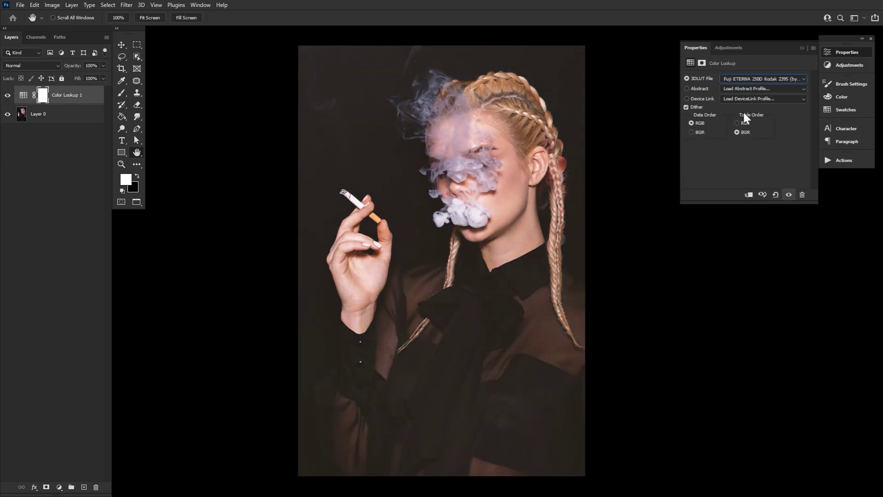
key("Down")
key("Down")
key("Down")
key("Down")
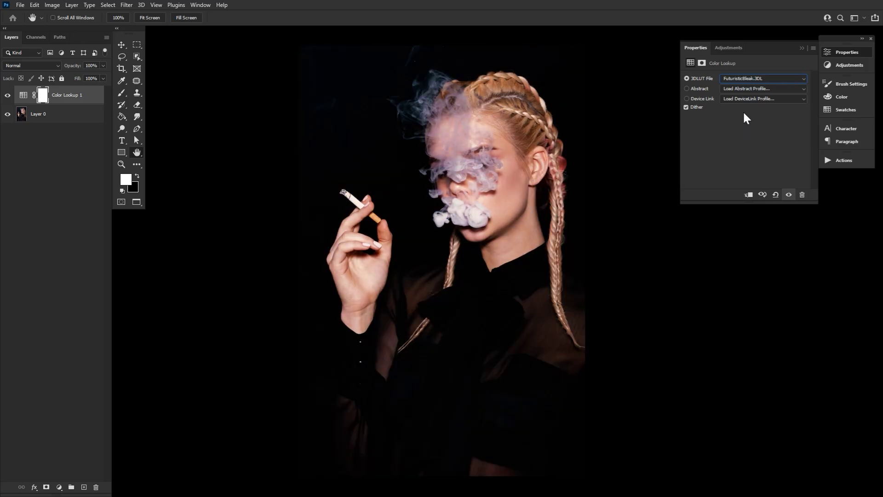
key("Down")
key("Down")
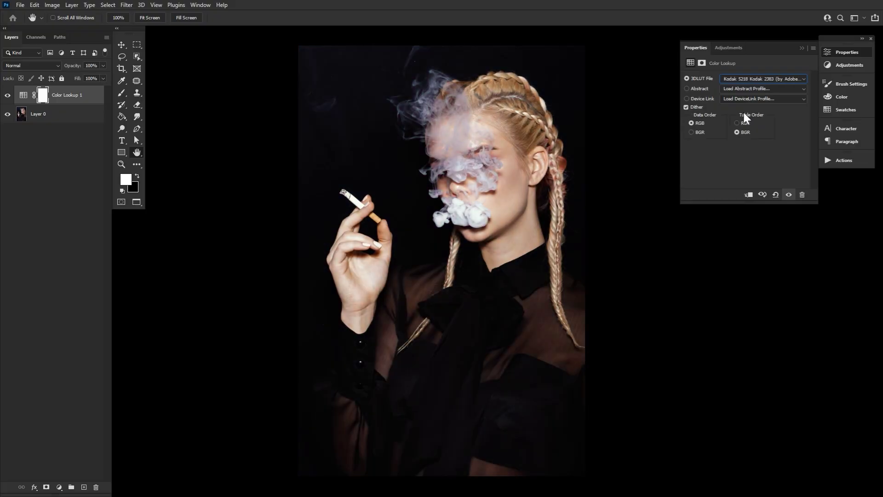
key("Down")
key("Down")
key("Down")
key("Down")
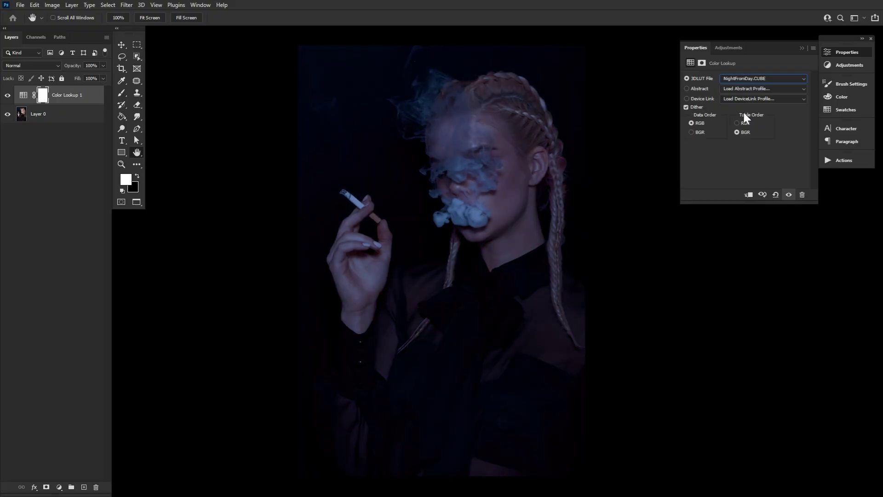
key("Down")
key("Down")
key("Down")
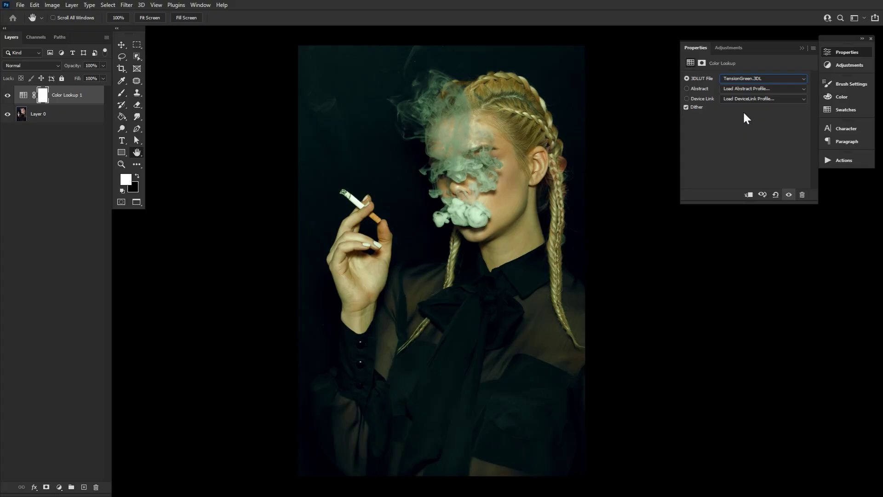
key("Up")
key("Up")
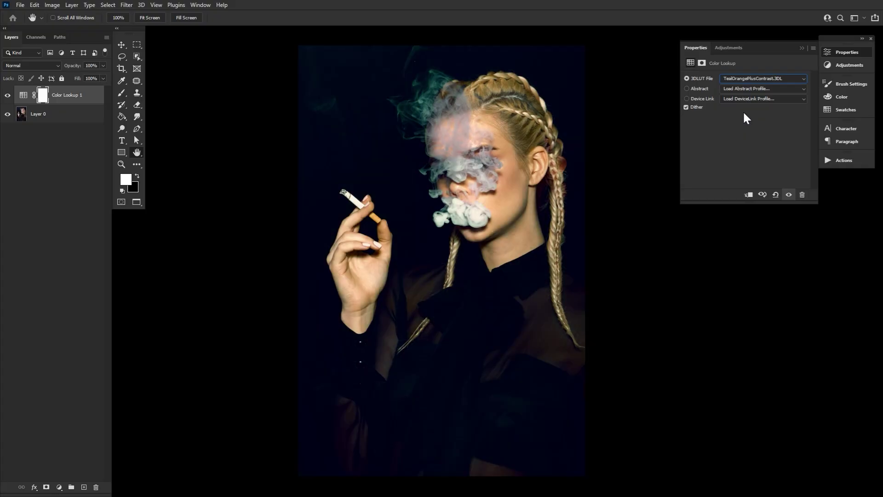
Step: Apply the FoggyNight.3DL LUT to the portrait and close Properties
left_click(745, 79)
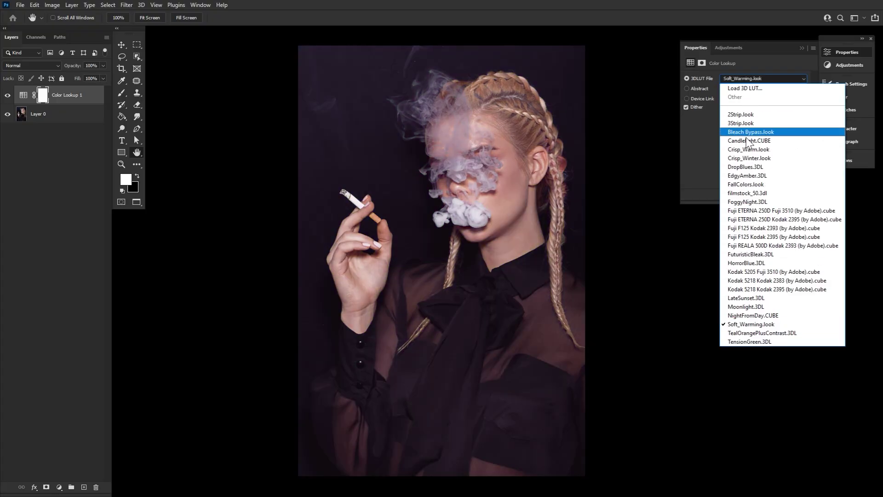
left_click(755, 190)
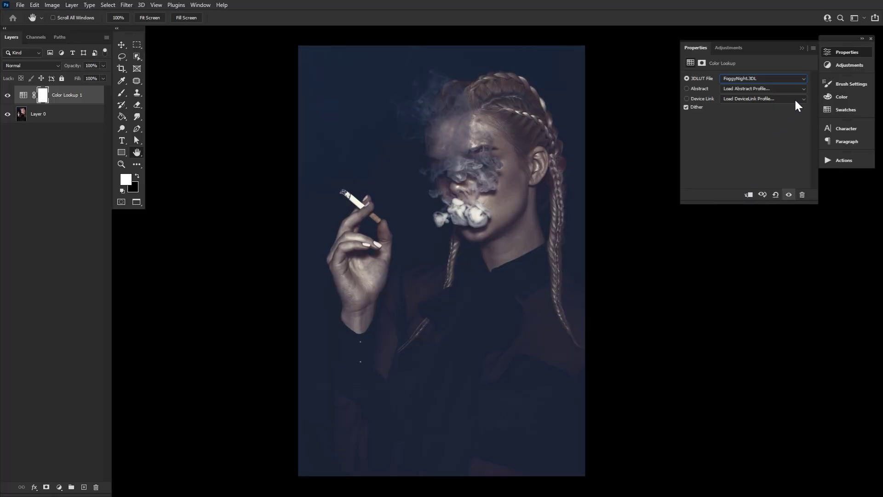
left_click(842, 55)
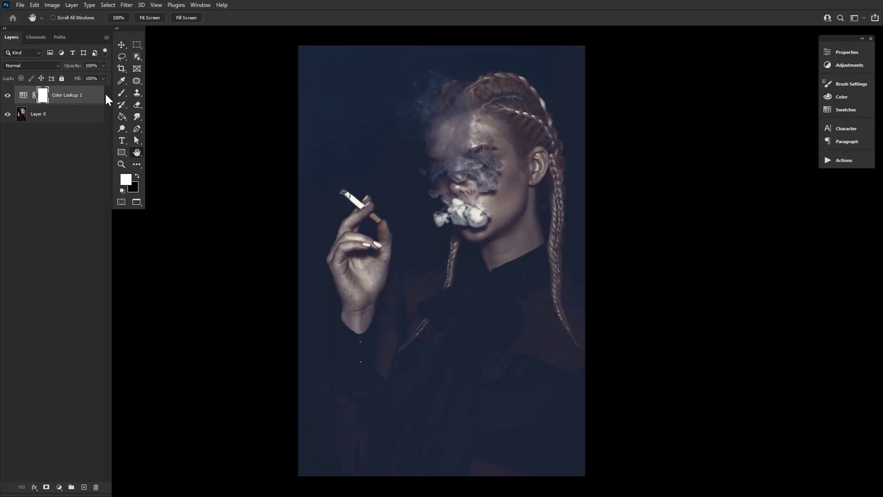
Step: Lower the grade layer's opacity to 69%, keeping the blend mode Normal
left_click_drag(81, 66, 68, 67)
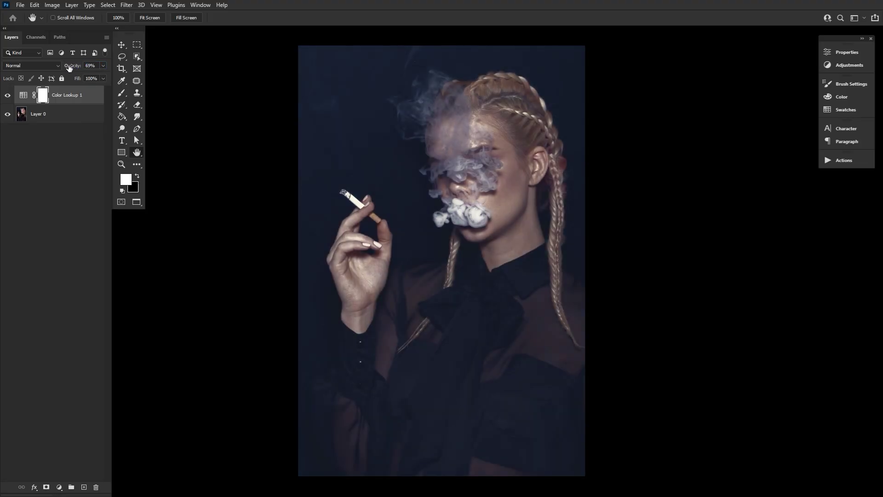
left_click(25, 66)
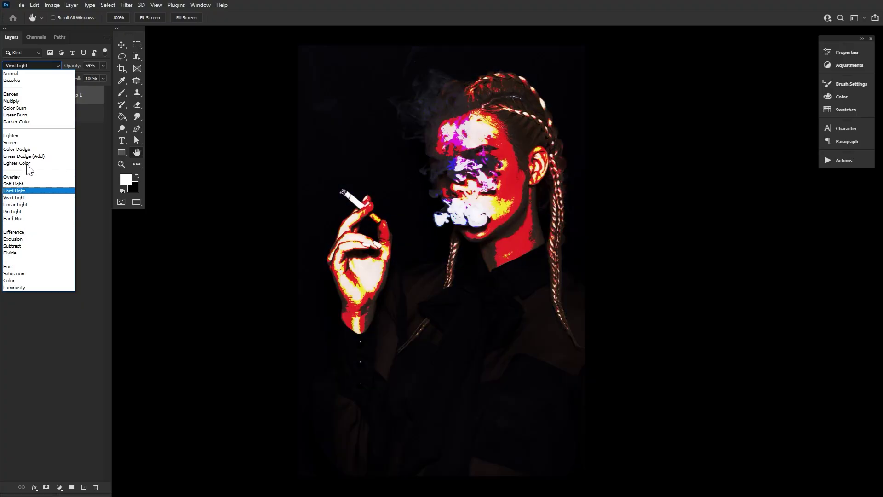
left_click(24, 74)
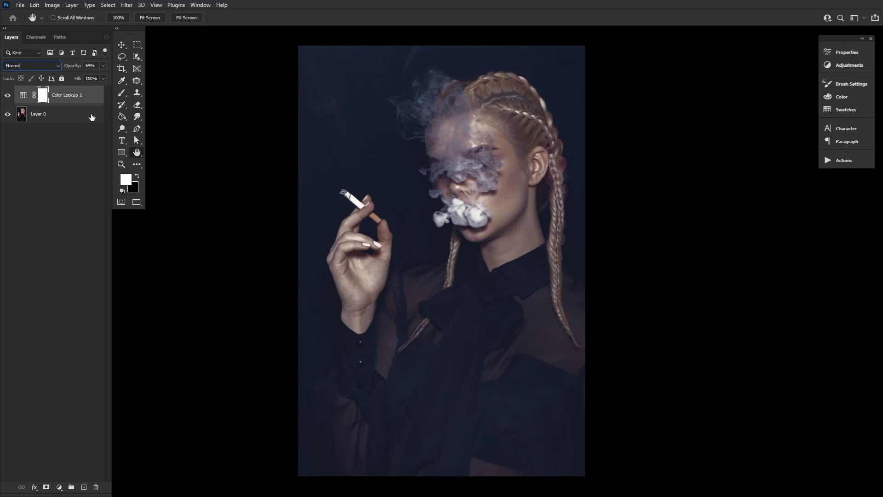
Step: Split the Underlying Layer Blend If highlight slider down to 126 and compare the preview
left_click(99, 98)
double_click(98, 99)
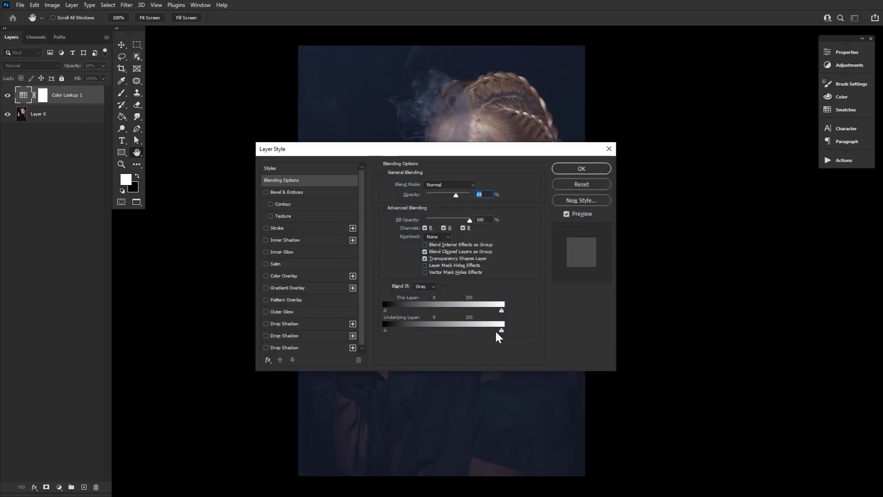
left_click_drag(496, 330, 441, 330)
left_click_drag(488, 155, 494, 269)
left_click(592, 330)
left_click(593, 330)
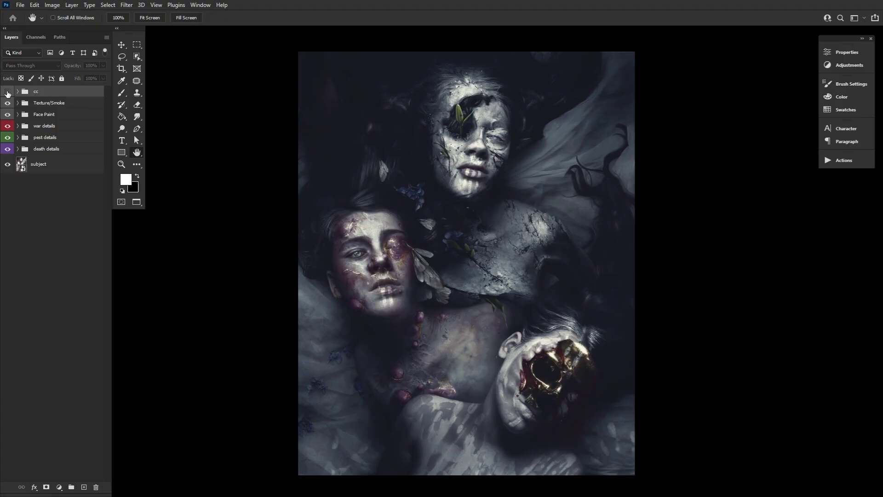
Step: Inspect the cc group's Color Lookup 13, Color Lookup 3, Color Burn, Curves 32 and Curves 24 settings
left_click(7, 92)
left_click(7, 92)
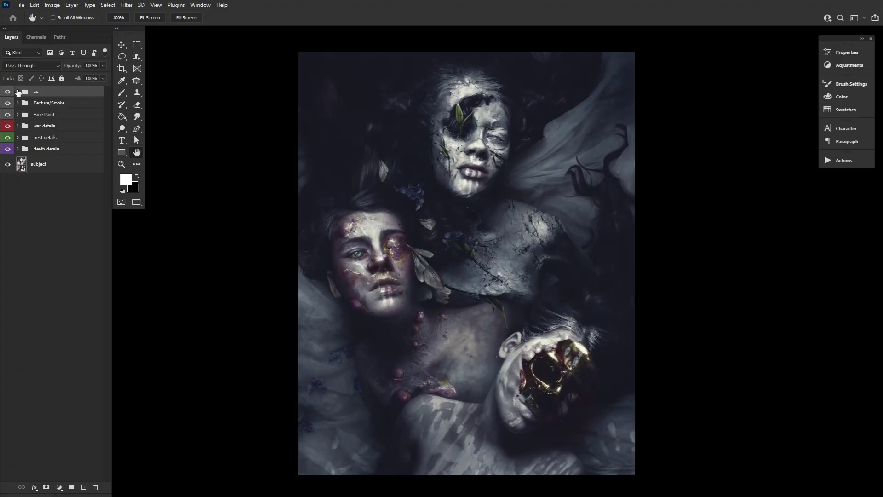
left_click(18, 91)
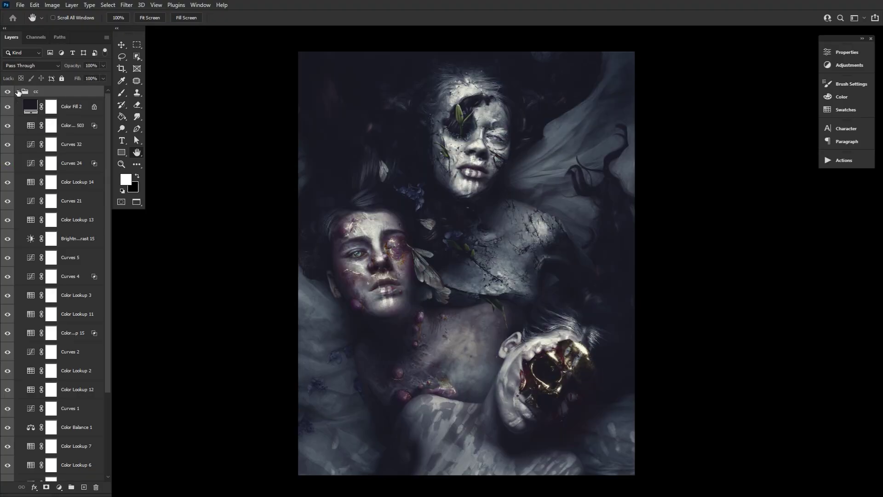
double_click(31, 220)
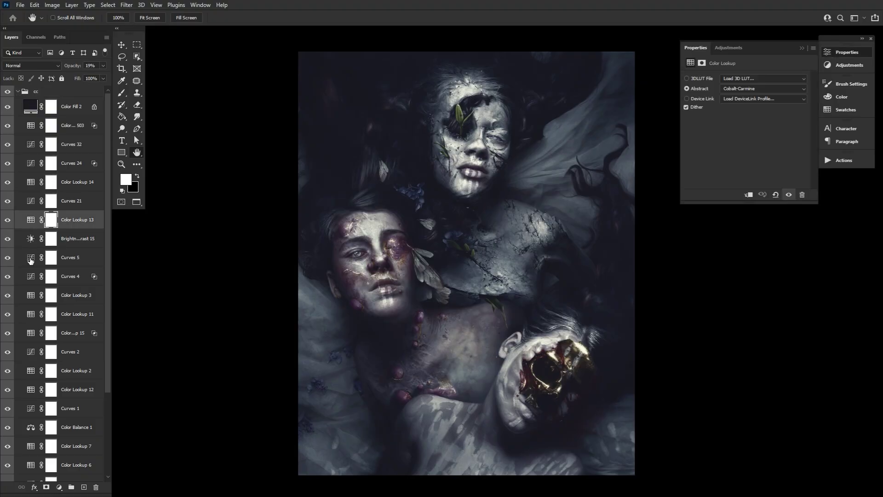
left_click(29, 296)
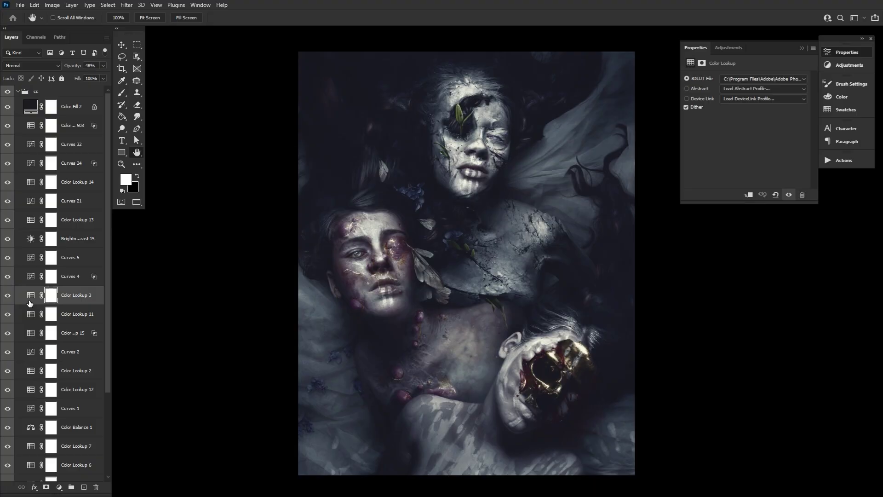
left_click(30, 334)
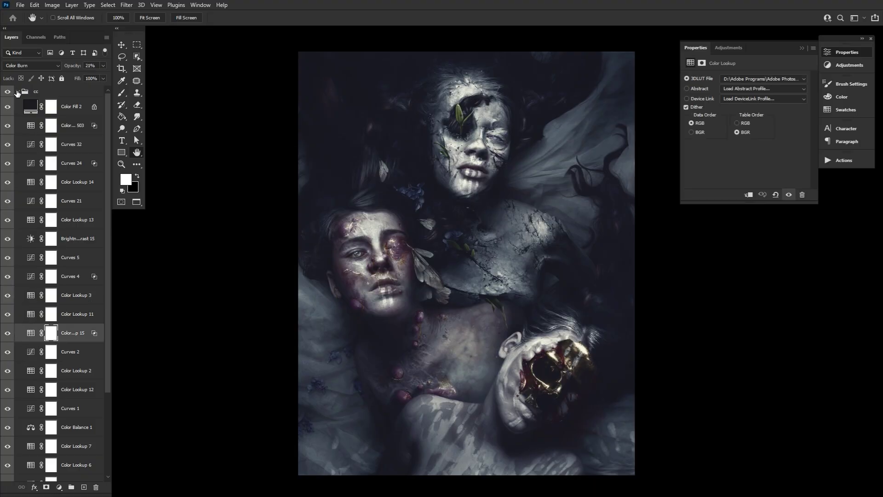
left_click(31, 148)
left_click(30, 157)
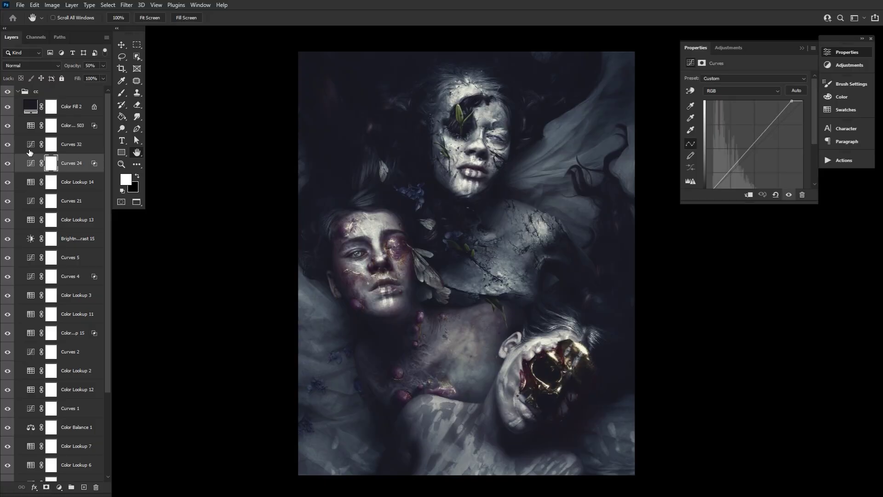
Step: Collapse the cc group and compare the image with and without it
left_click(18, 93)
left_click(18, 93)
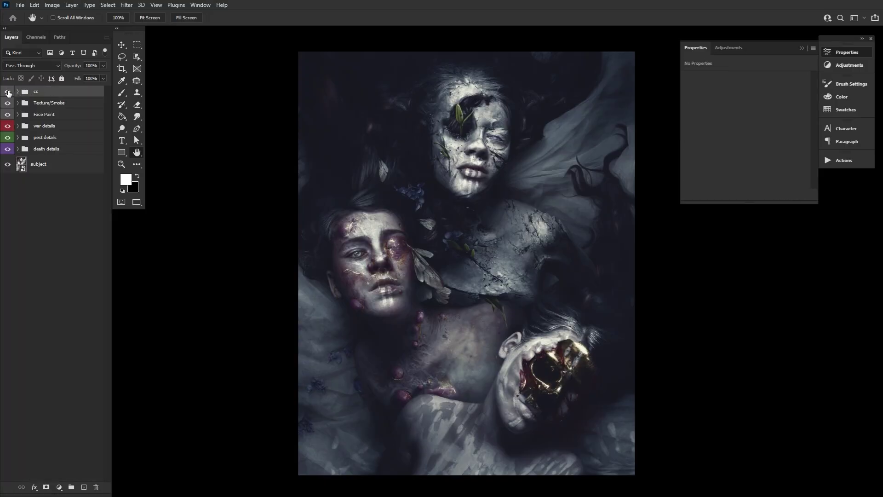
left_click(8, 92)
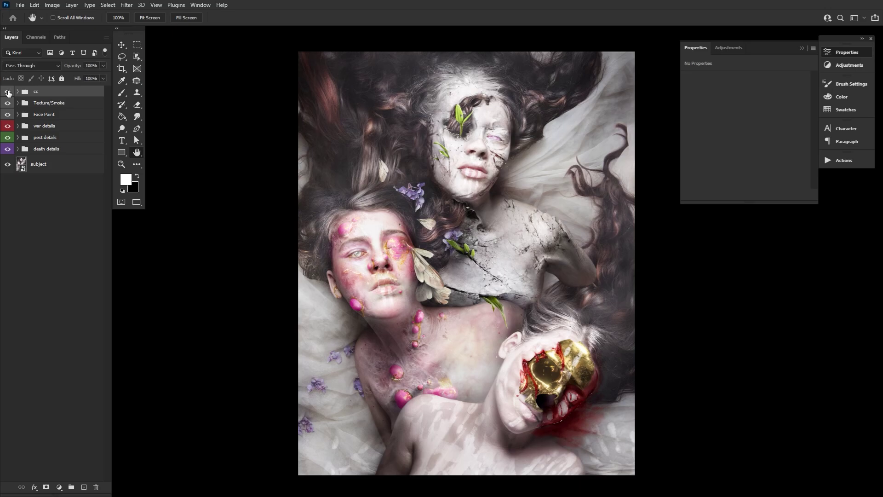
left_click(8, 92)
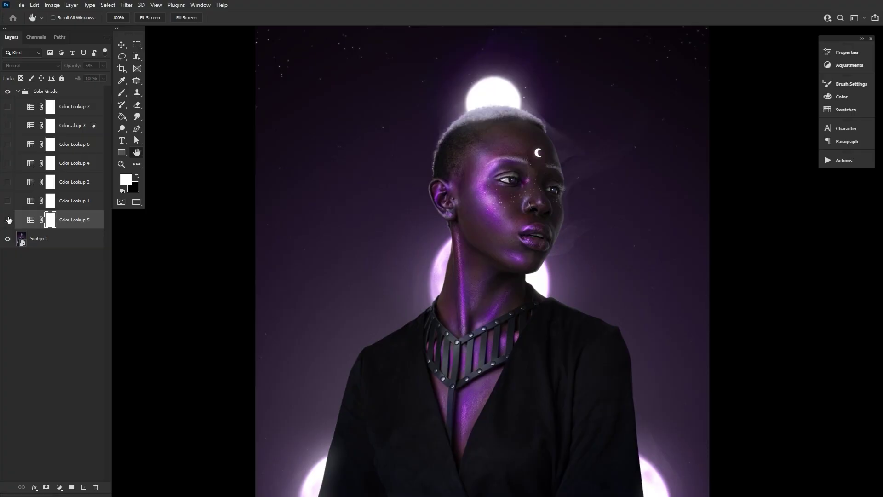
Step: Turn on Color Lookup 5, 1 (Crisp_Winter.look) and 2 (filmstock_50.3dl), checking their LUTs
left_click(17, 91)
left_click(18, 92)
left_click(8, 220)
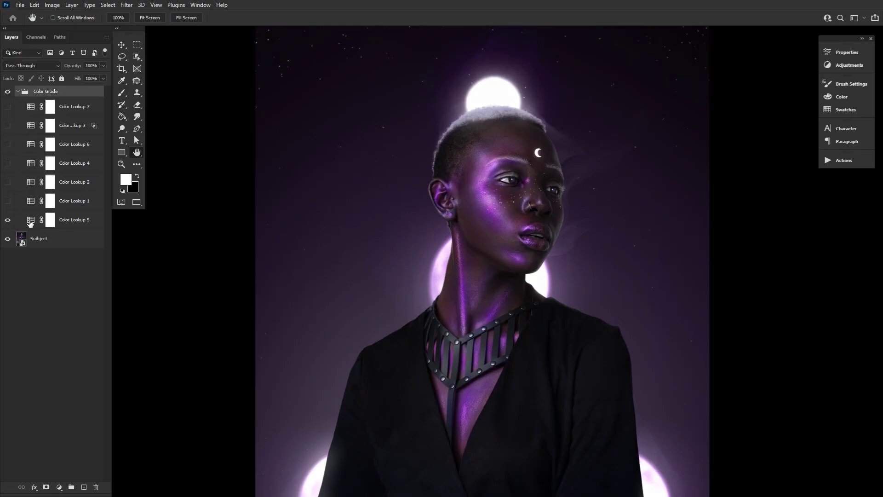
double_click(31, 221)
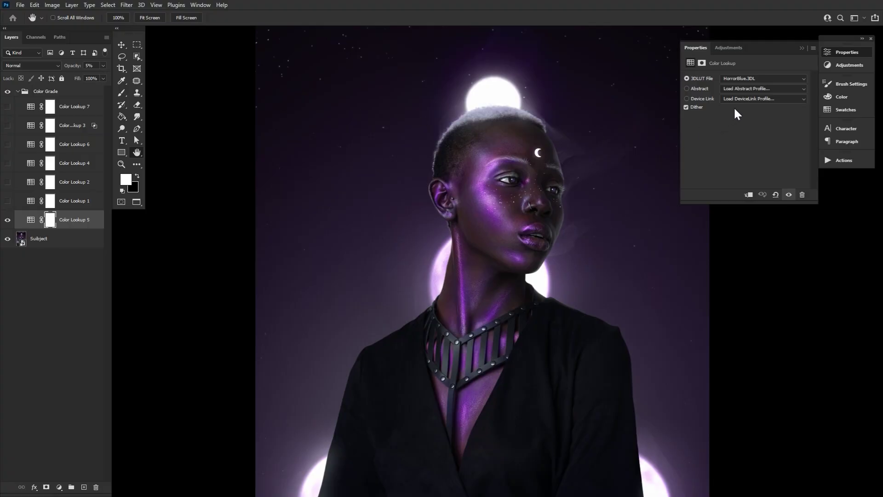
left_click(7, 201)
left_click(31, 203)
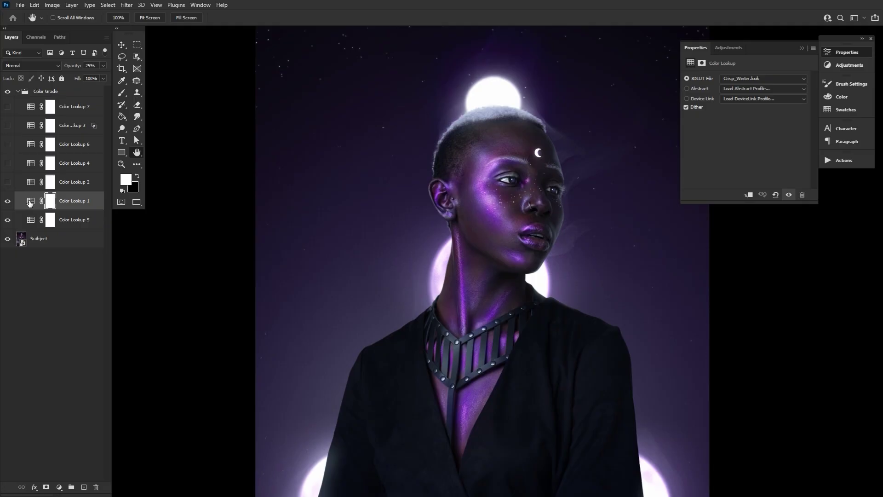
left_click(7, 183)
left_click(32, 183)
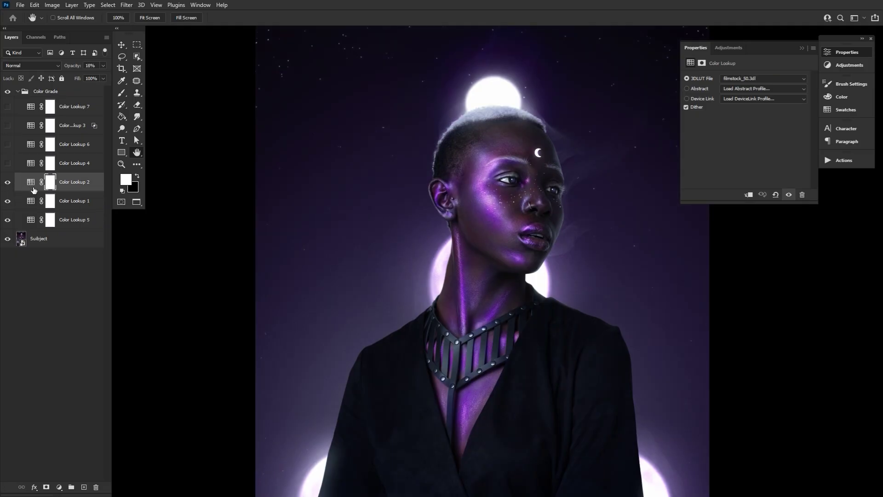
Step: Turn on Color Lookup 4 (Fuji REALA 500D), 6 and 3, reviewing Color Lookup 3's blending
left_click(31, 164)
left_click(8, 164)
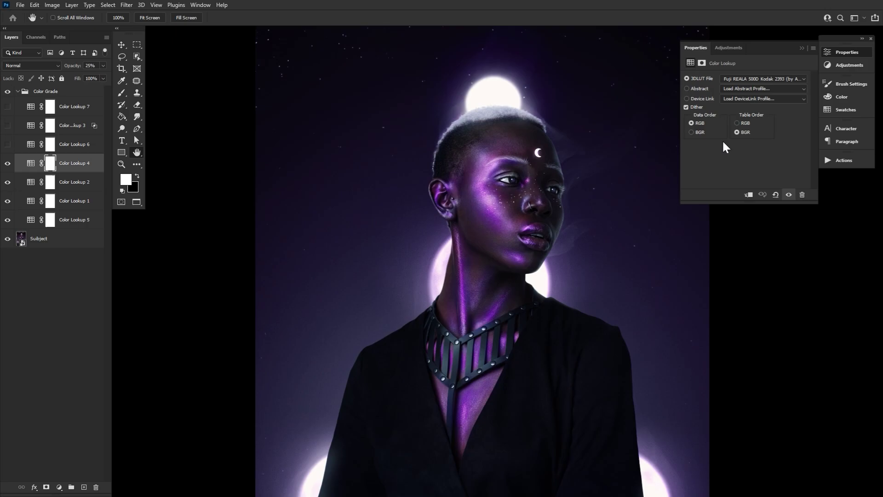
left_click(780, 79)
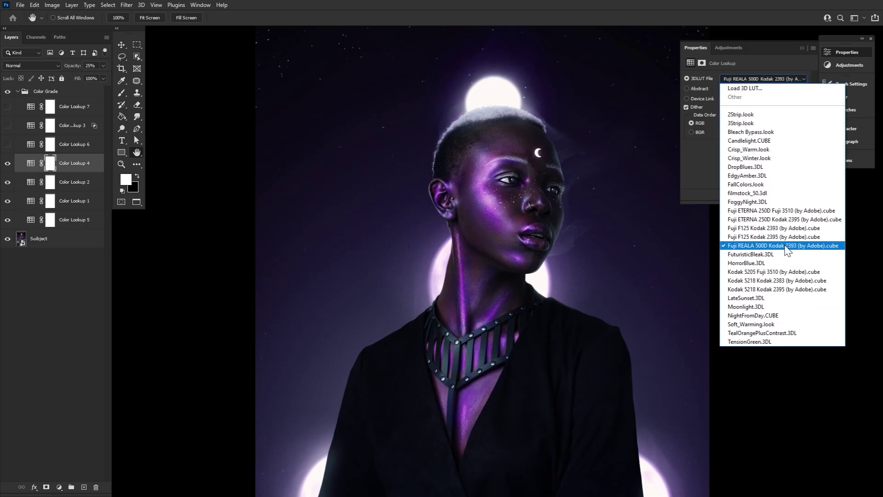
left_click(788, 249)
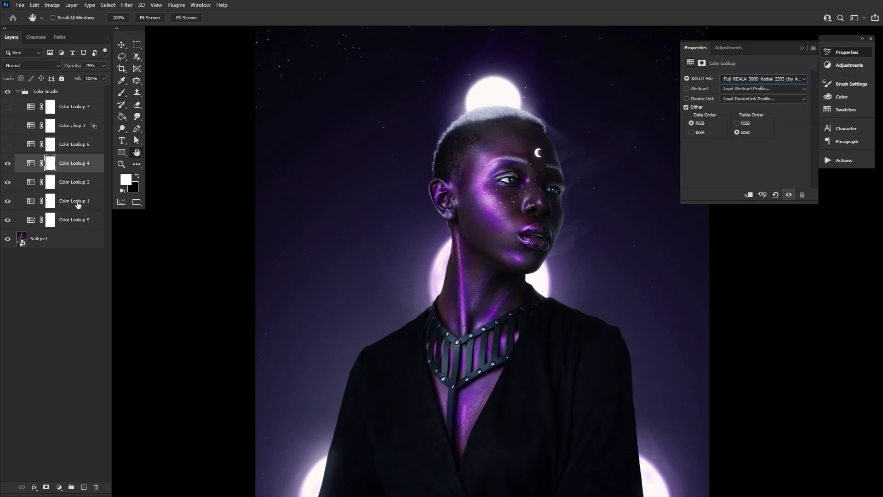
left_click(31, 146)
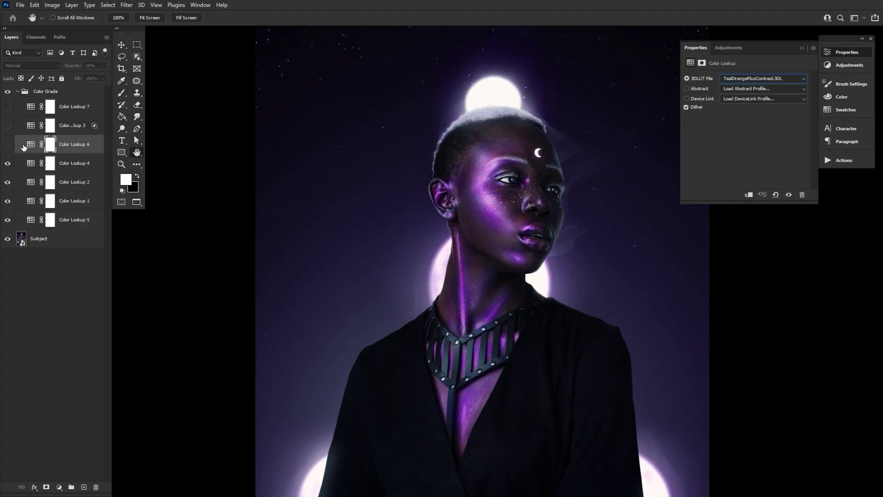
left_click(8, 145)
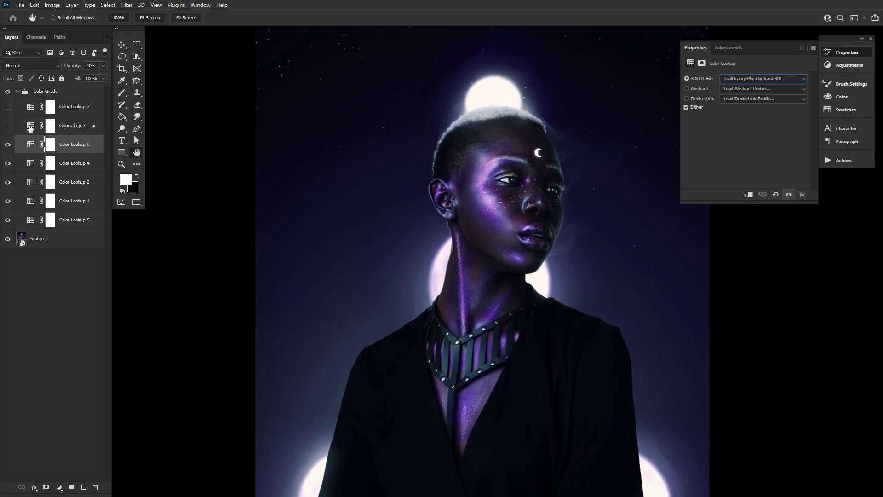
left_click(30, 127)
left_click(7, 126)
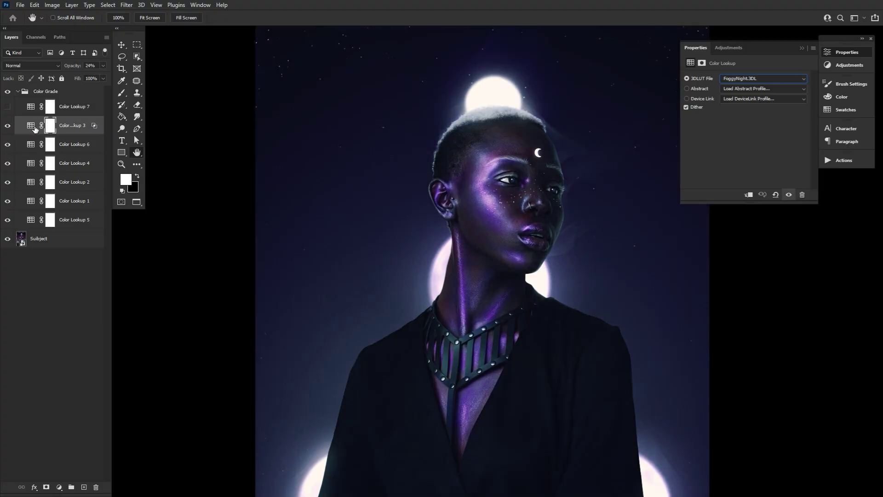
double_click(94, 127)
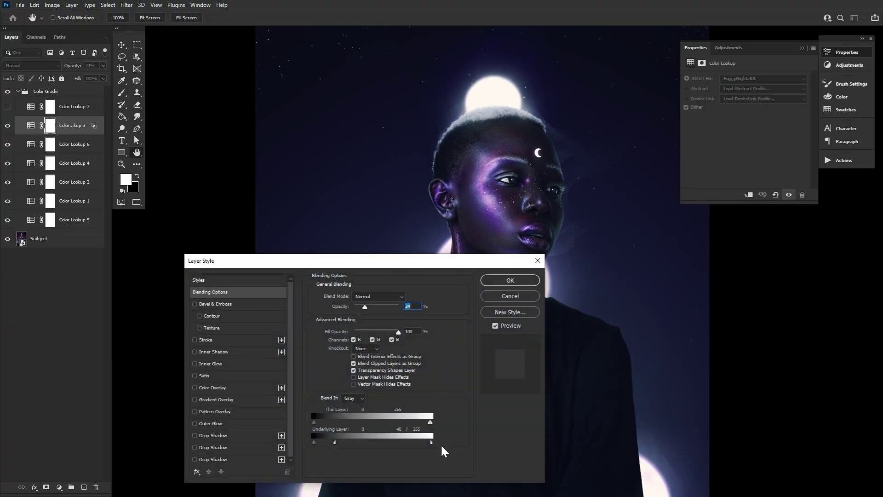
left_click(512, 280)
Step: Turn on Color Lookup 7, keeping its Kodak 5218 2383 LUT
left_click(33, 111)
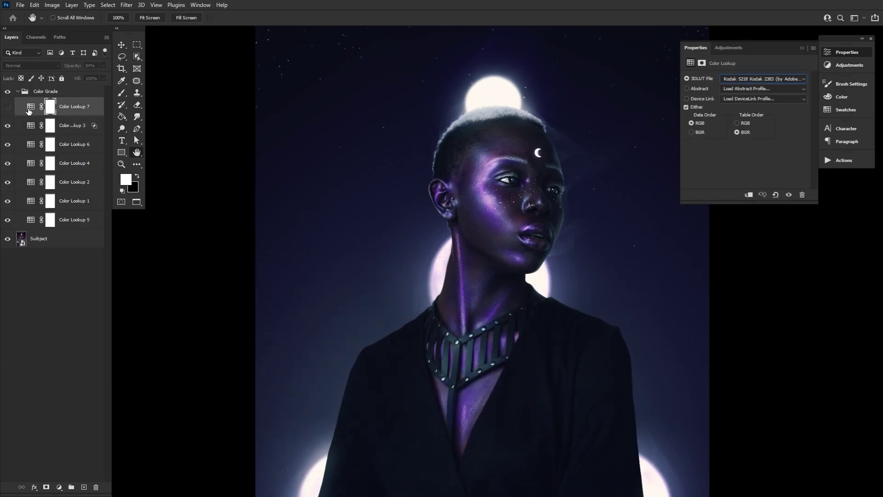
left_click(10, 109)
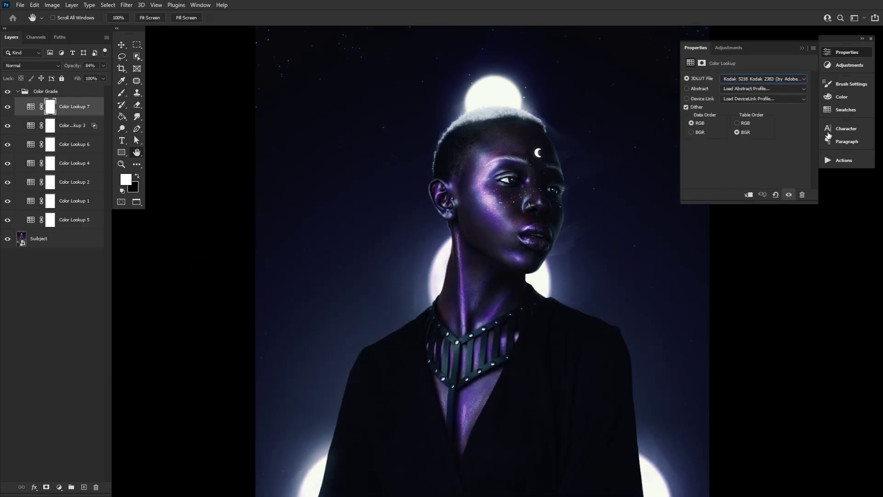
left_click(800, 79)
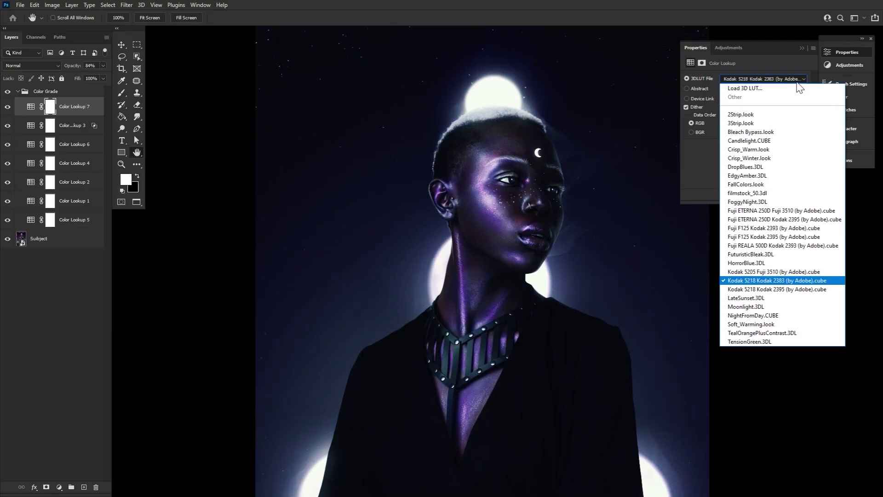
left_click(761, 282)
left_click(840, 54)
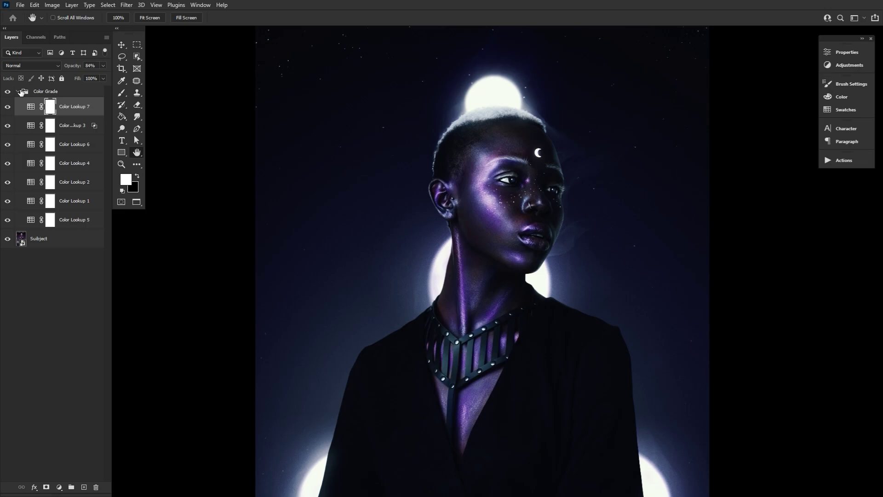
Step: Collapse the Color Grade group and compare the portrait with and without the blue grade
left_click(19, 92)
left_click(7, 92)
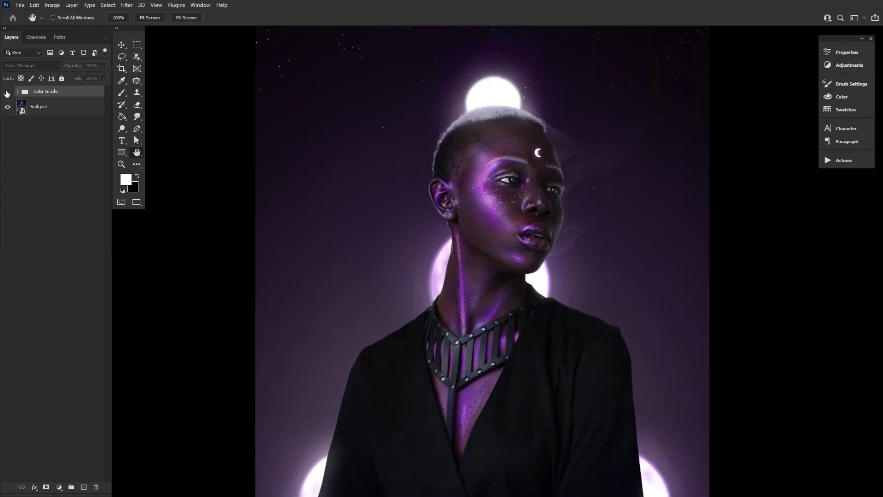
left_click(7, 92)
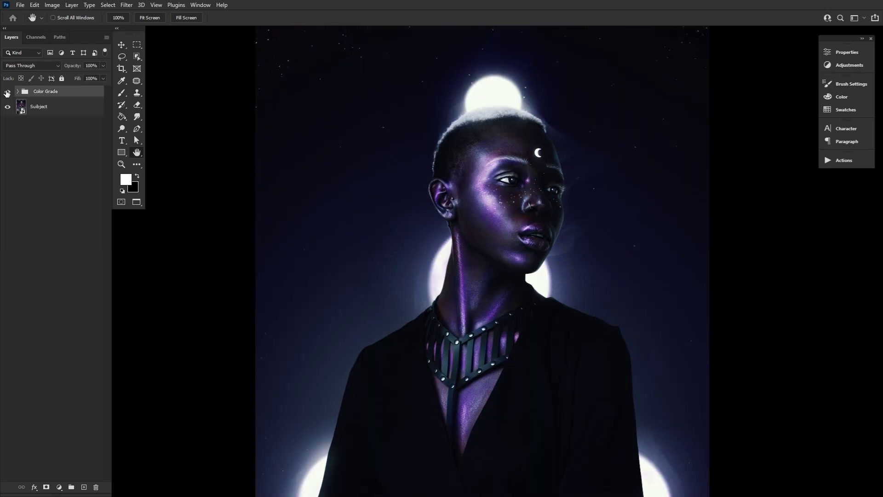
left_click(7, 92)
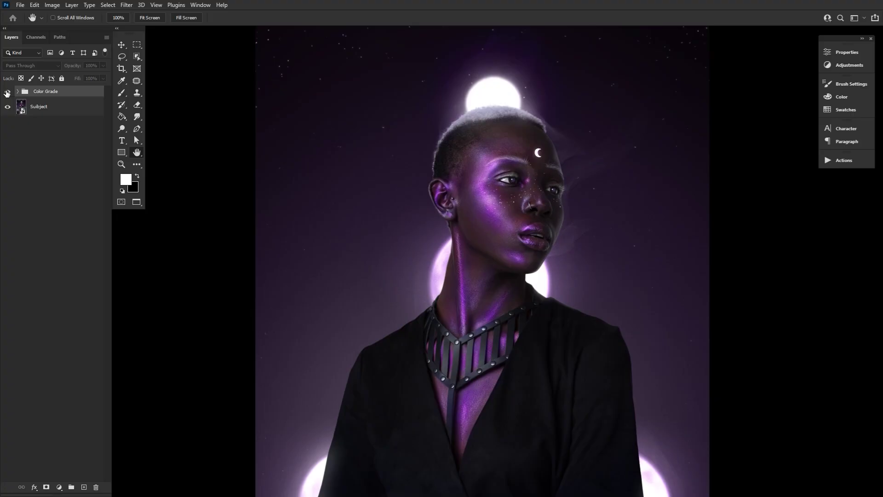
left_click(7, 93)
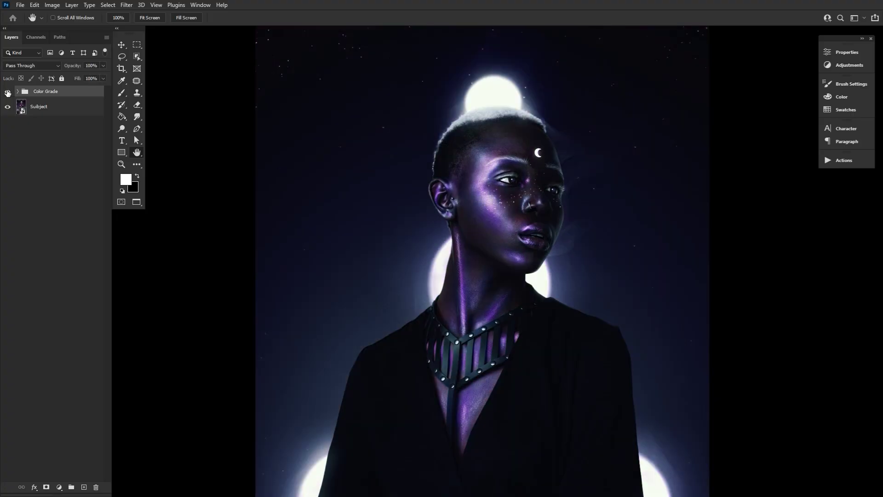
left_click(6, 92)
left_click(6, 92)
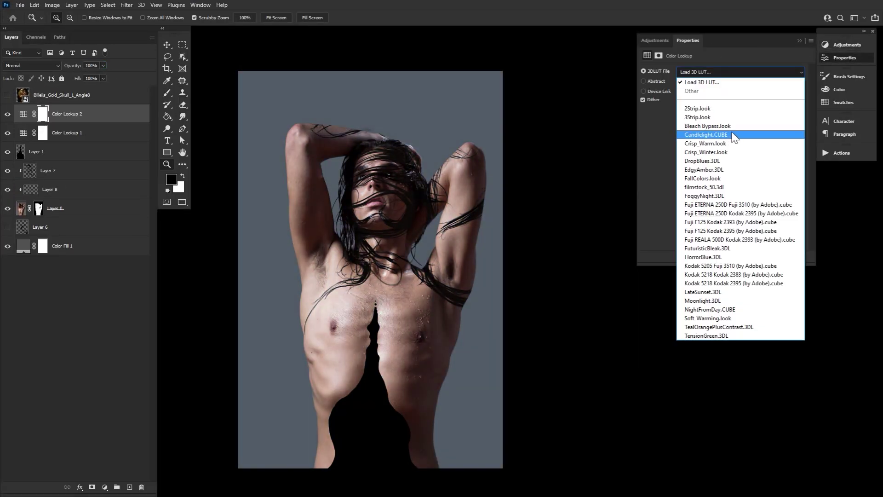
Step: Apply EdgyAmber.3DL at 21 opacity, then load a Kodak 5218 LUT on another lookup
left_click(736, 155)
type("21")
key("Return")
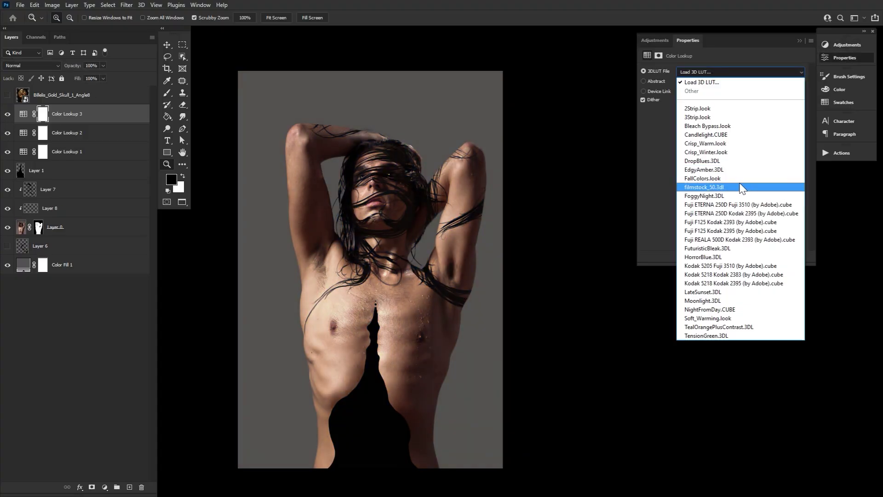
left_click(704, 187)
left_click(741, 71)
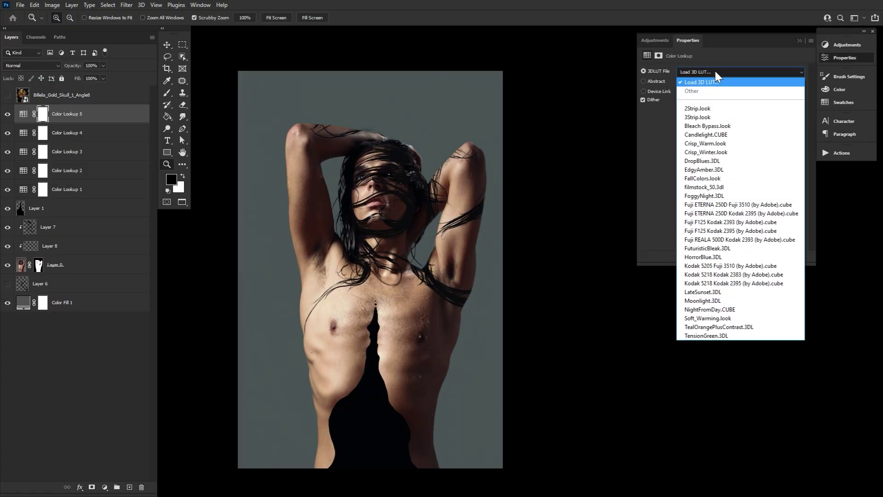
left_click(739, 233)
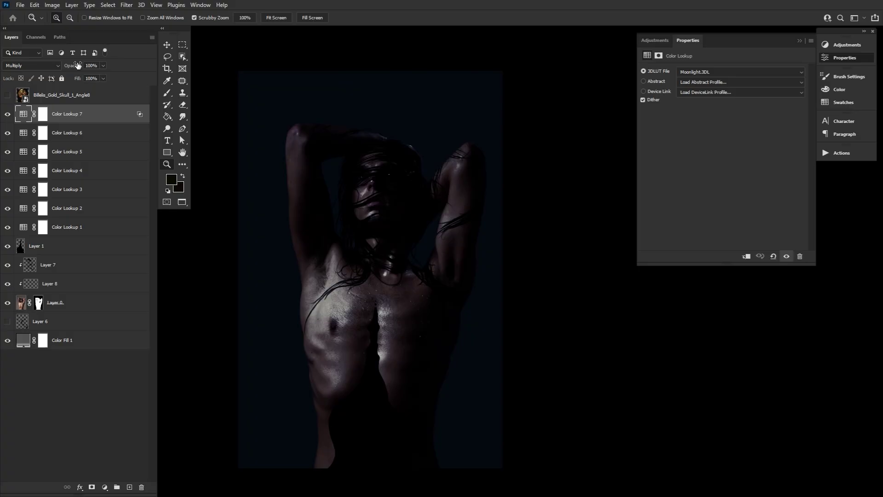
Step: Lower Color Lookup 7 to 39% and add a TealOrangePlusContrast lookup at 18% opacity
left_click_drag(77, 64, 49, 66)
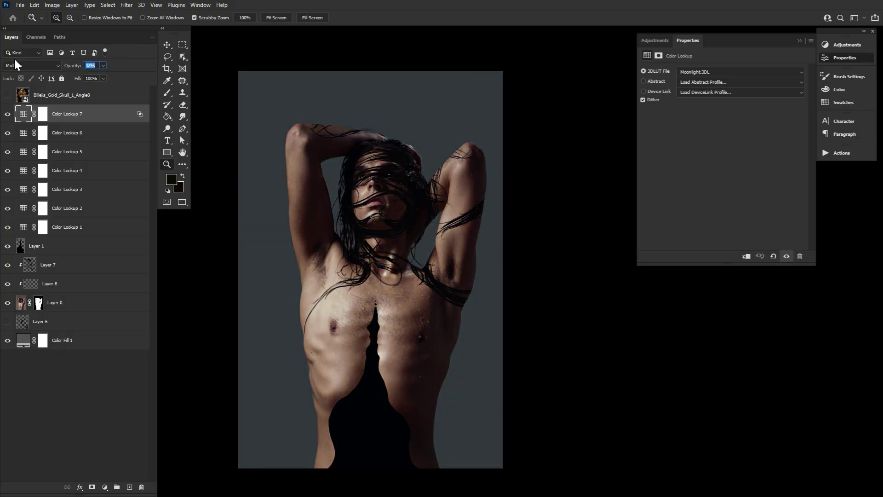
left_click(655, 40)
left_click(712, 73)
left_click(740, 71)
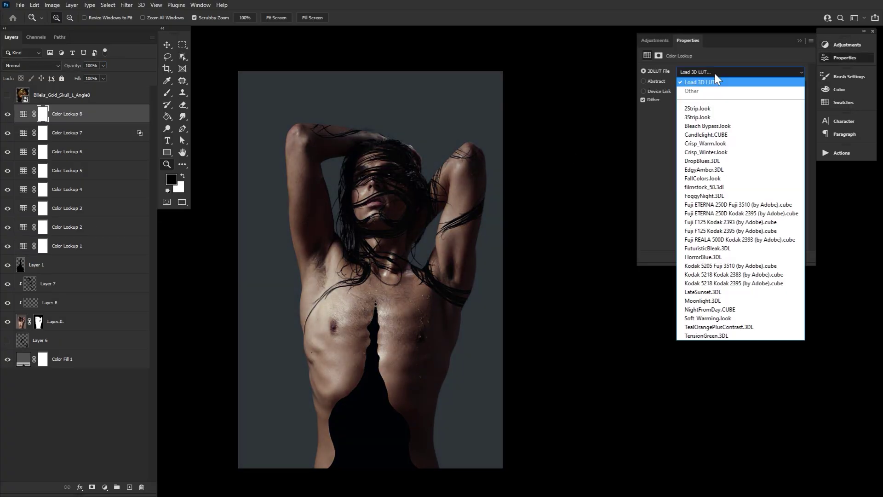
left_click(759, 364)
left_click_drag(73, 65, 9, 68)
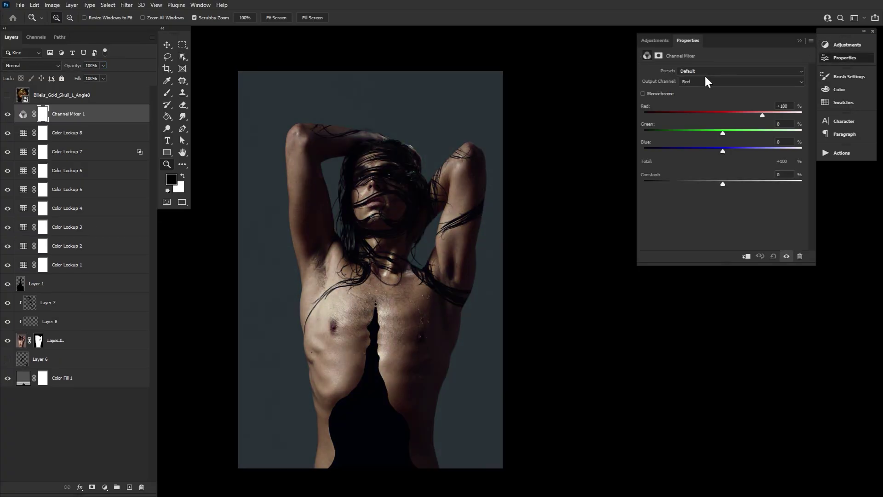
Step: Add Color Lookup 9, then step Selective Color ranges through Yellows and Cyans to Blues
left_click(741, 72)
left_click(735, 337)
left_click(845, 58)
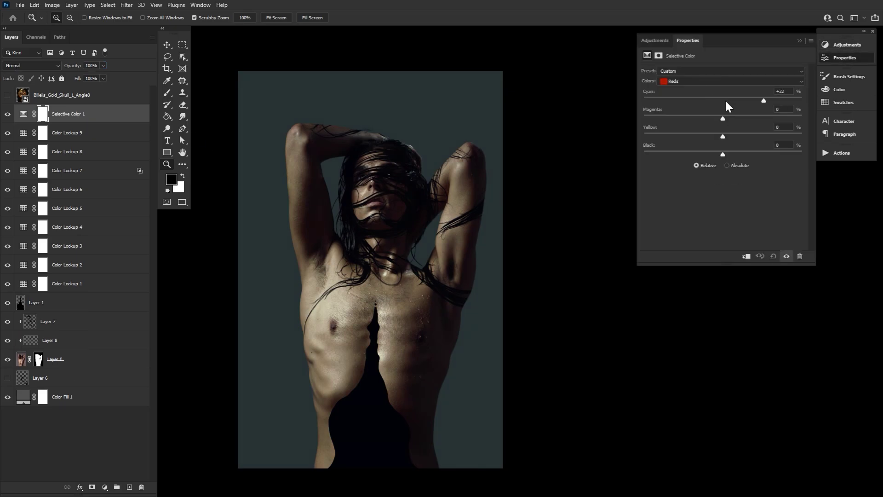
key("Down")
key("Down")
key("Down")
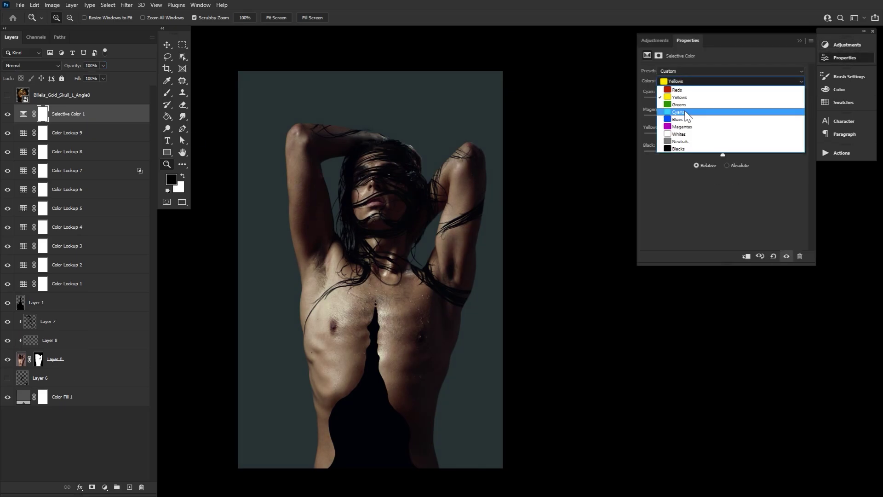
key("Down")
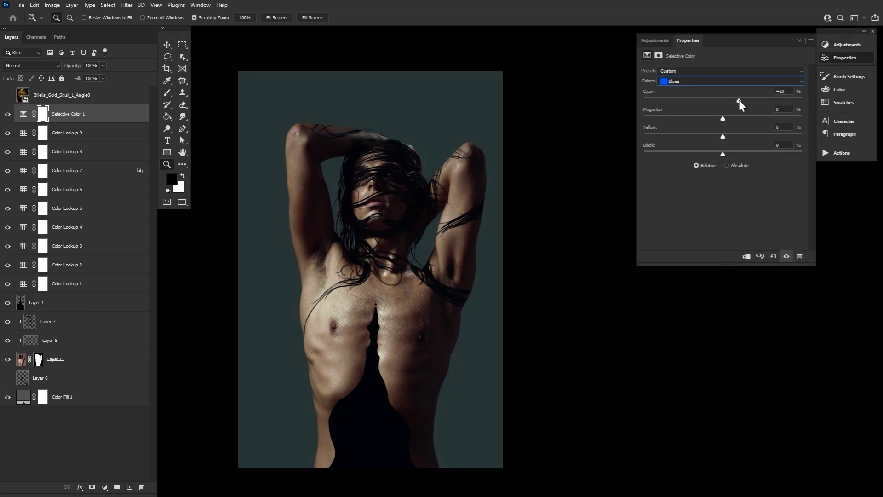
key("Down")
key("Down")
key("Down")
key("Down")
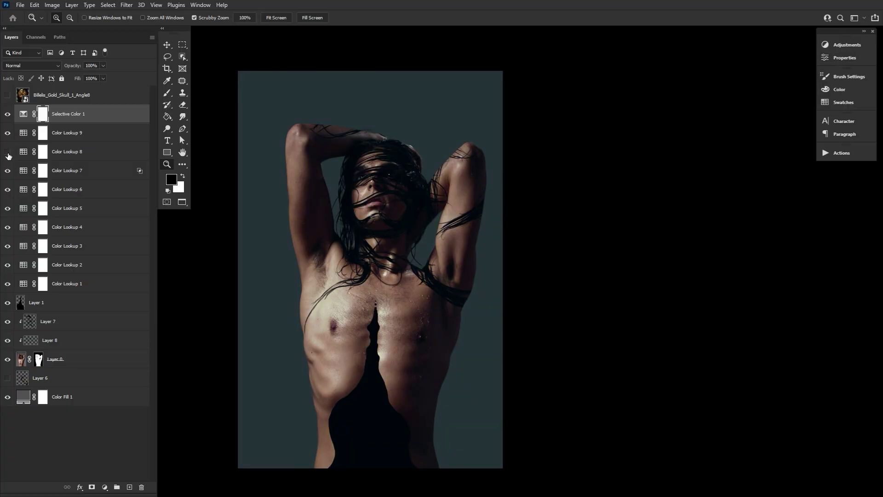
Step: Delete Color Lookup 8, confirm Color Lookup 7's Blend If settings, and select Color Lookup 1
left_click(65, 152)
key("Delete")
double_click(140, 151)
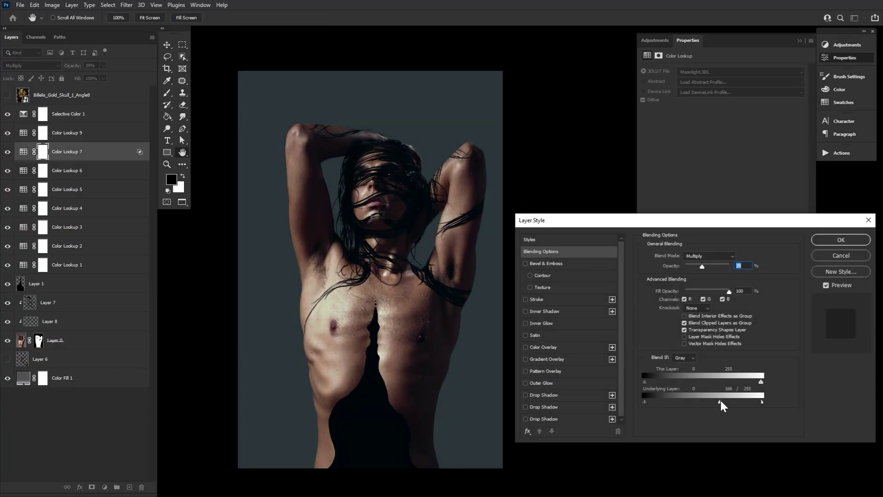
left_click(840, 240)
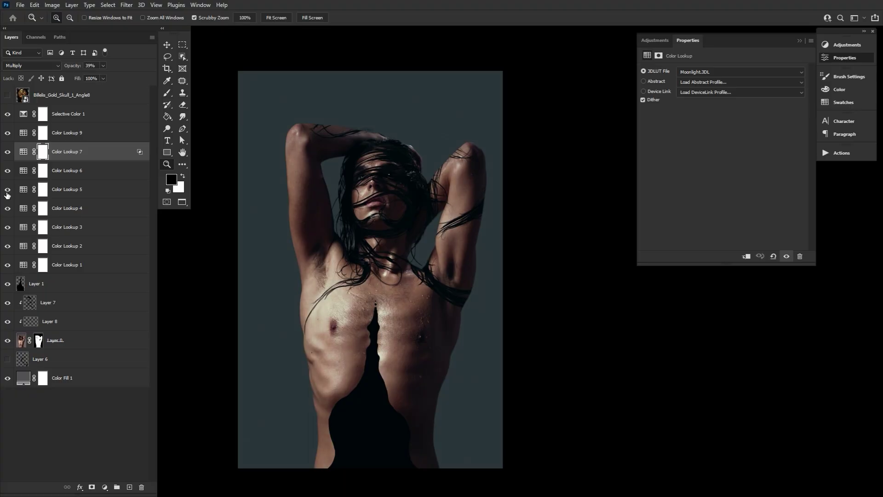
left_click(97, 266)
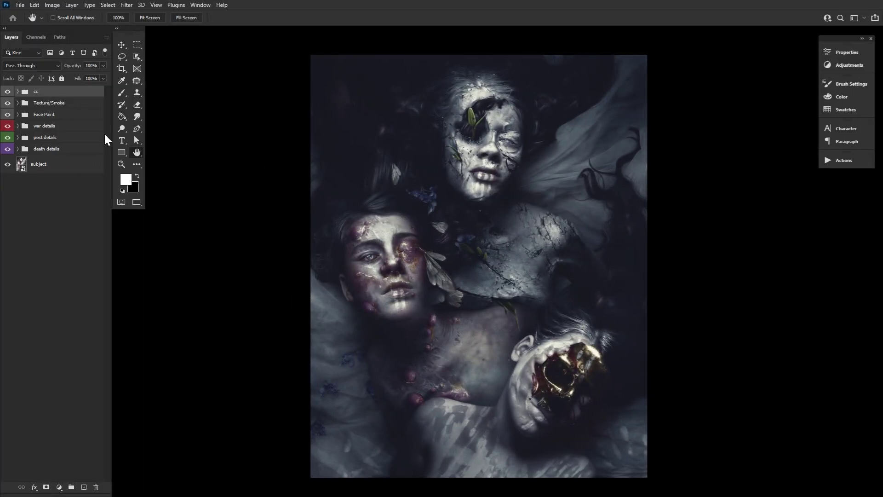
Step: Merge all layers from Texture/Smoke down to subject into a single layer
left_click(18, 92)
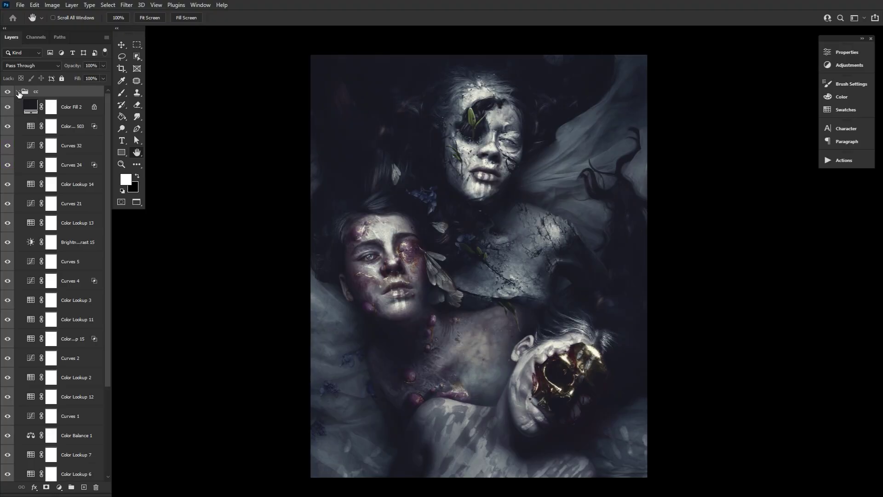
left_click(19, 92)
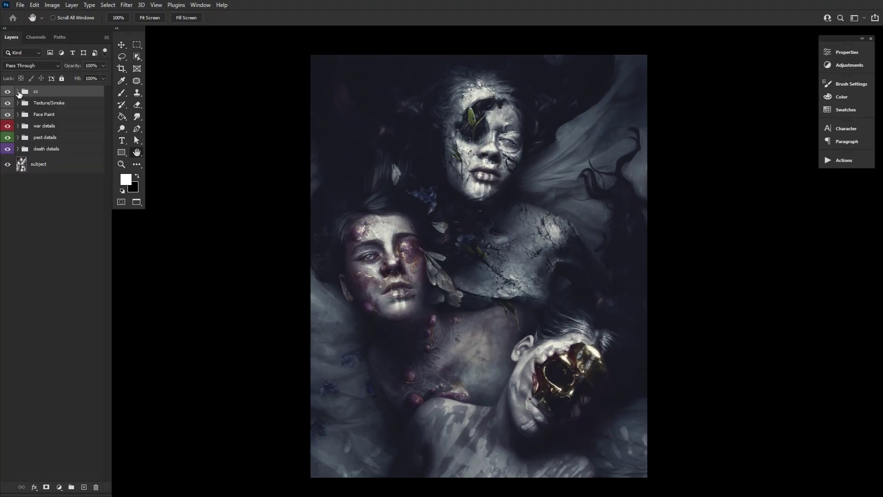
left_click(72, 104)
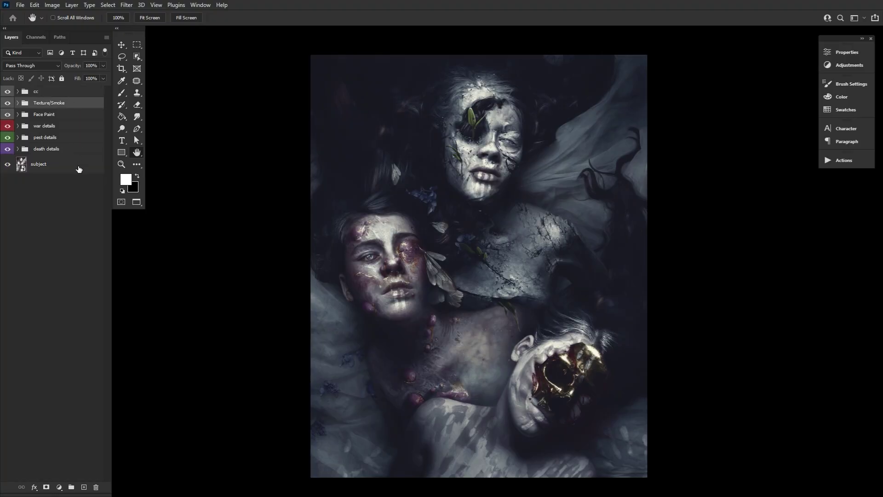
left_click(78, 165, "shift")
right_click(79, 166)
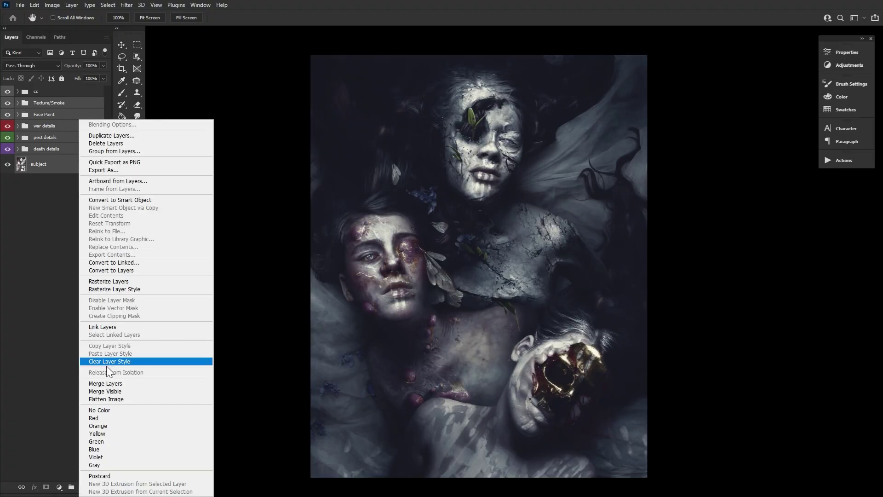
left_click(142, 383)
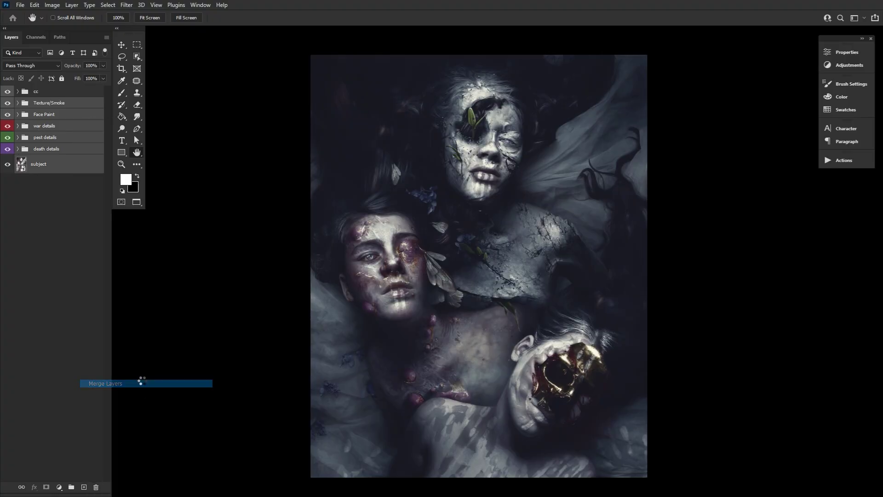
Step: Convert the merged layer into the Background layer via Layer > New > Background from Layer
left_click(72, 6)
mouse_move(158, 15)
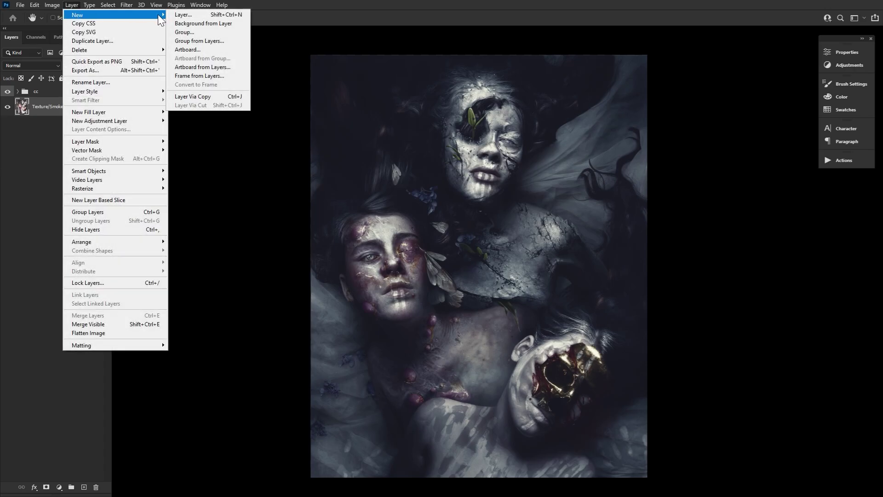
left_click(203, 23)
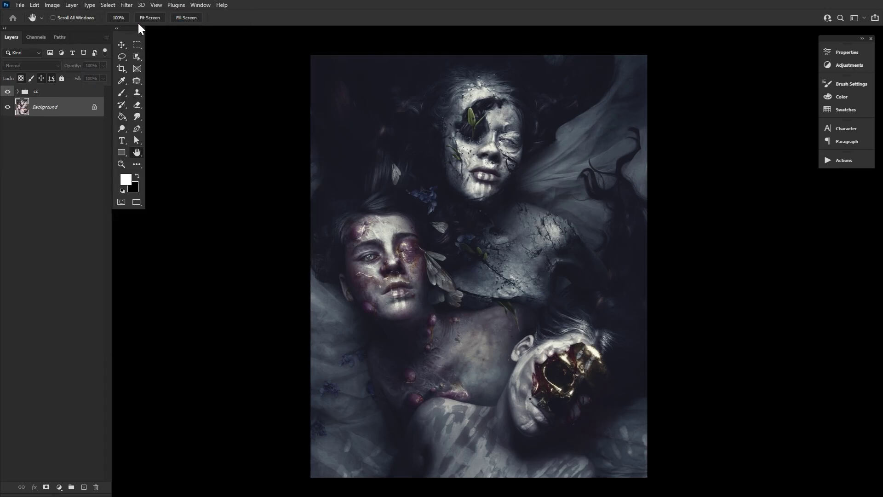
Step: Start the Color Lookup Tables export and edit the description and copyright fields
left_click(23, 6)
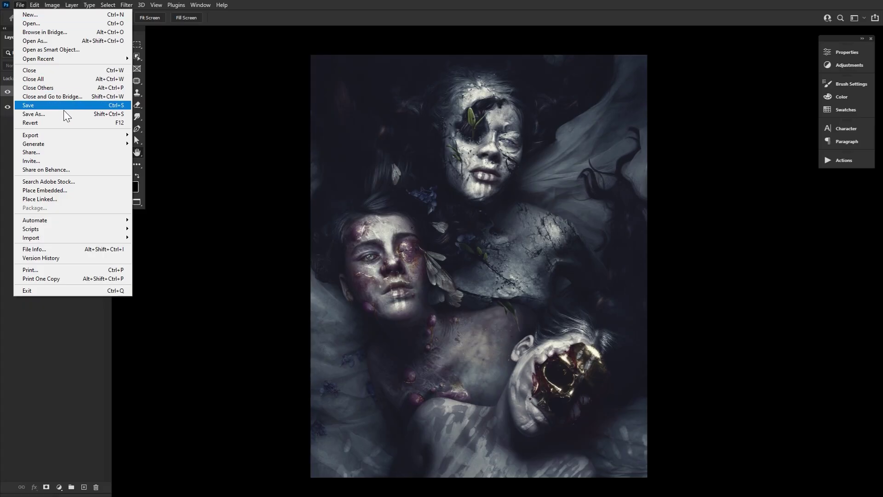
mouse_move(82, 133)
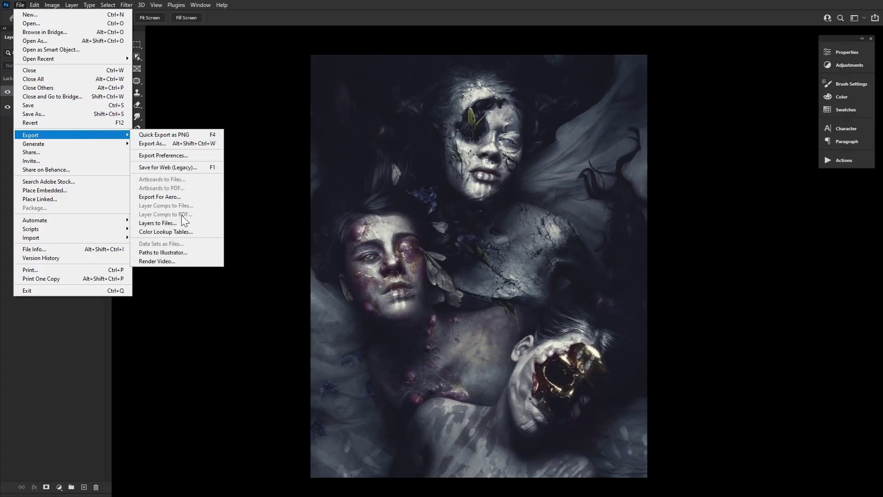
left_click(181, 231)
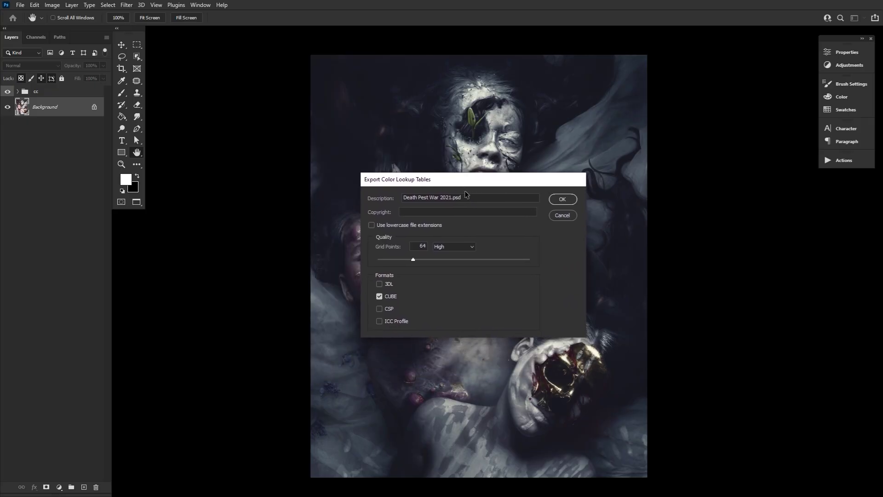
left_click_drag(479, 198, 453, 198)
left_click(475, 212)
Step: Export Death Pest War 2021 as a CUBE-only lookup table at 64 High grid points
left_click(459, 248)
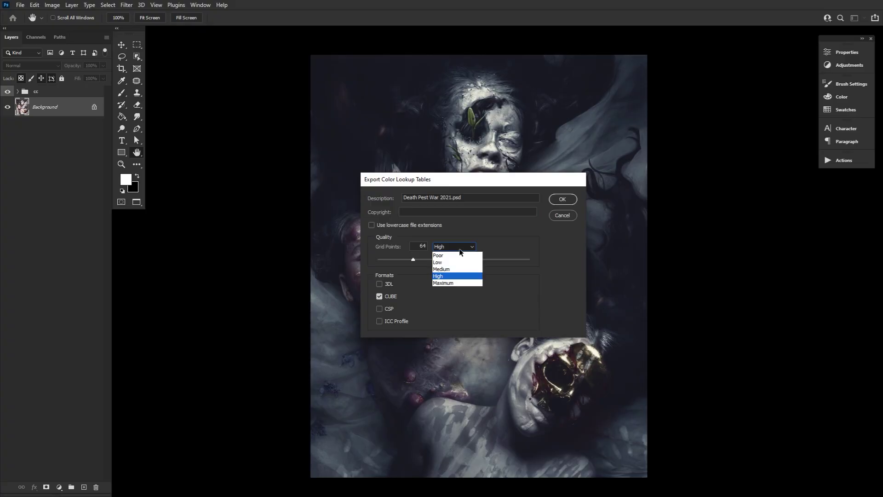
left_click(453, 276)
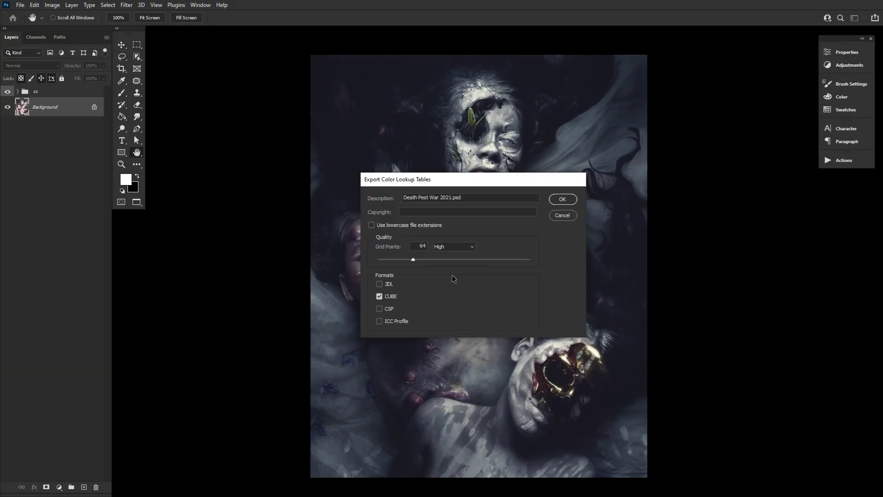
left_click(392, 298)
left_click(380, 310)
left_click(380, 322)
left_click(380, 321)
left_click(380, 309)
left_click(572, 203)
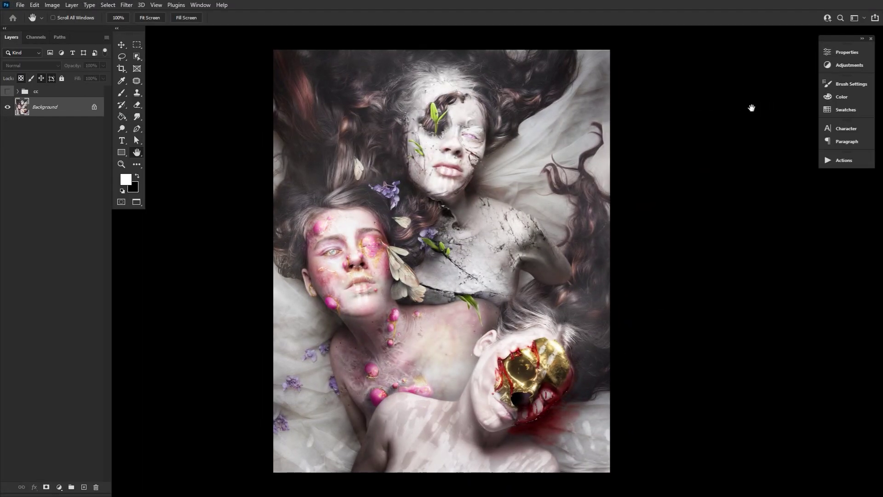
Step: Add a Color Lookup layer loading Death Pest War 2021.CUBE and close its properties
left_click(843, 65)
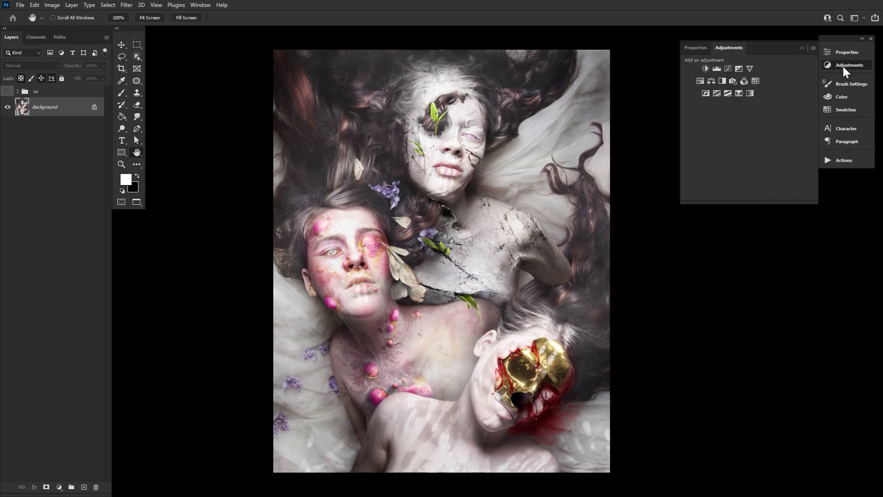
left_click(754, 83)
left_click(754, 79)
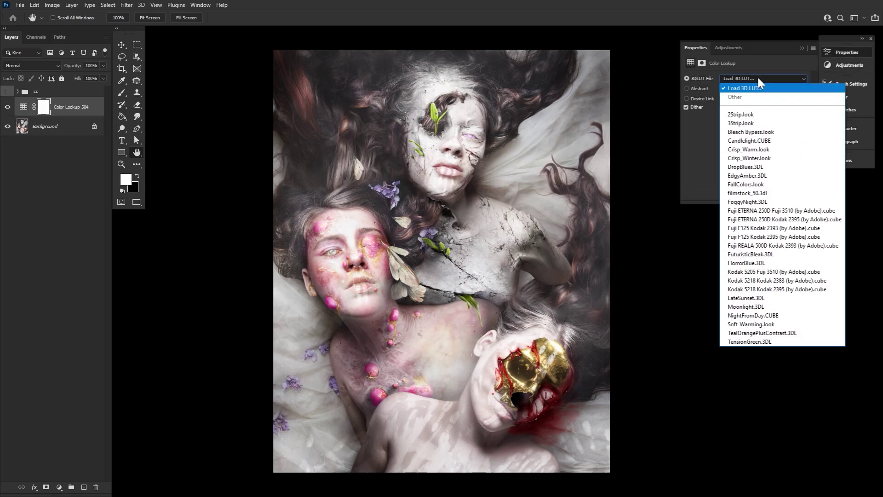
left_click(765, 85)
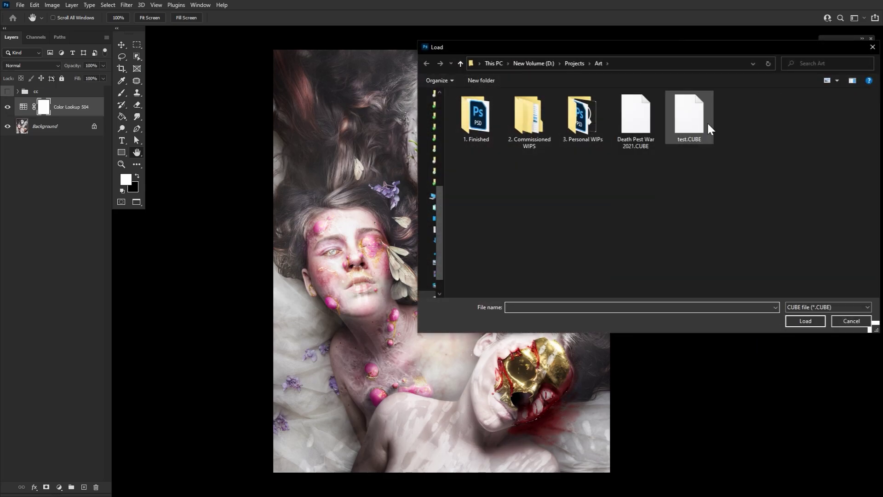
double_click(641, 117)
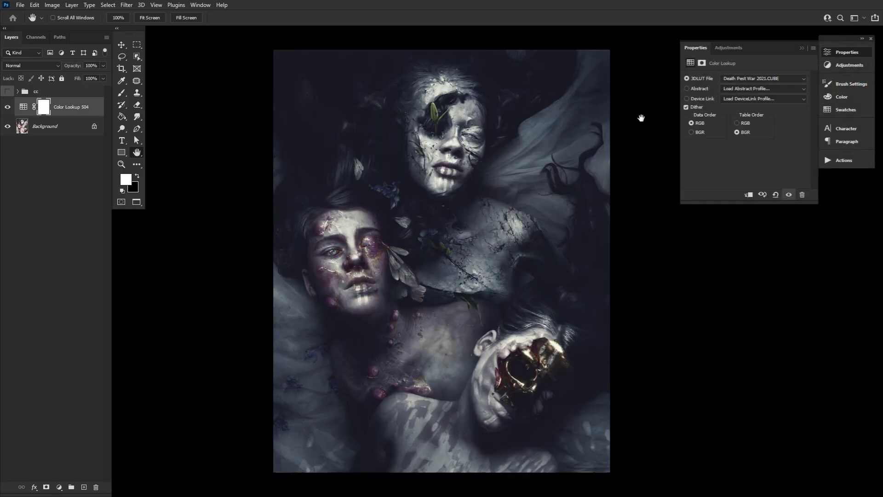
left_click(833, 54)
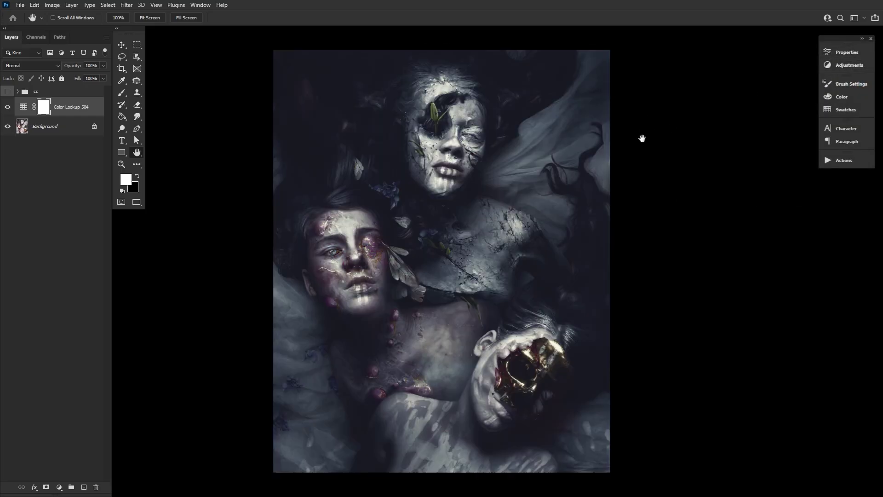
Step: Toggle Color Lookup 504 off, on and off again to compare the CUBE grade
left_click(7, 107)
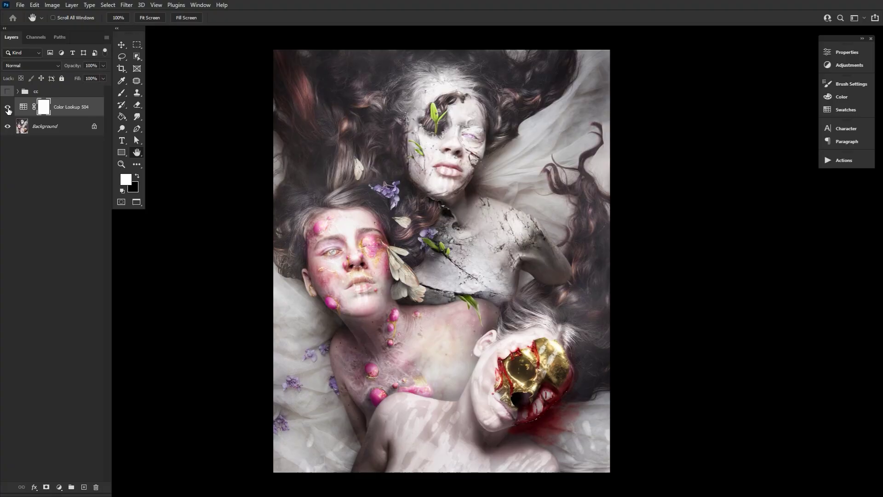
left_click(7, 107)
left_click(7, 107)
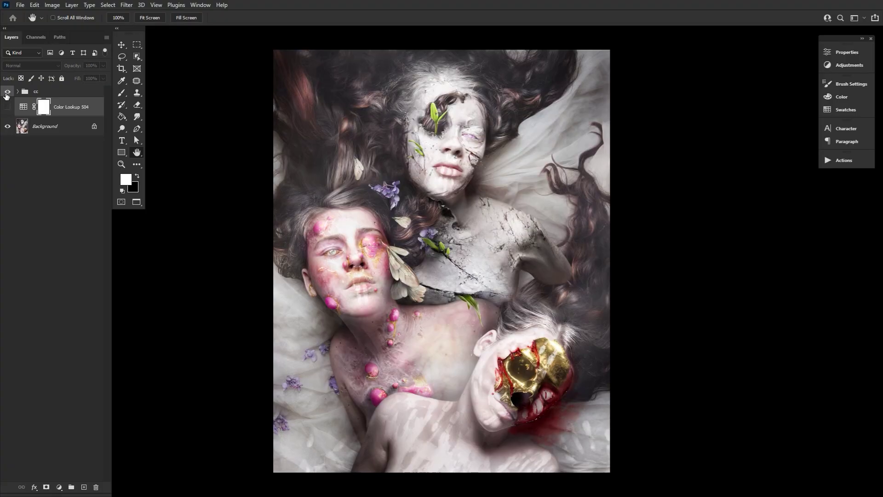